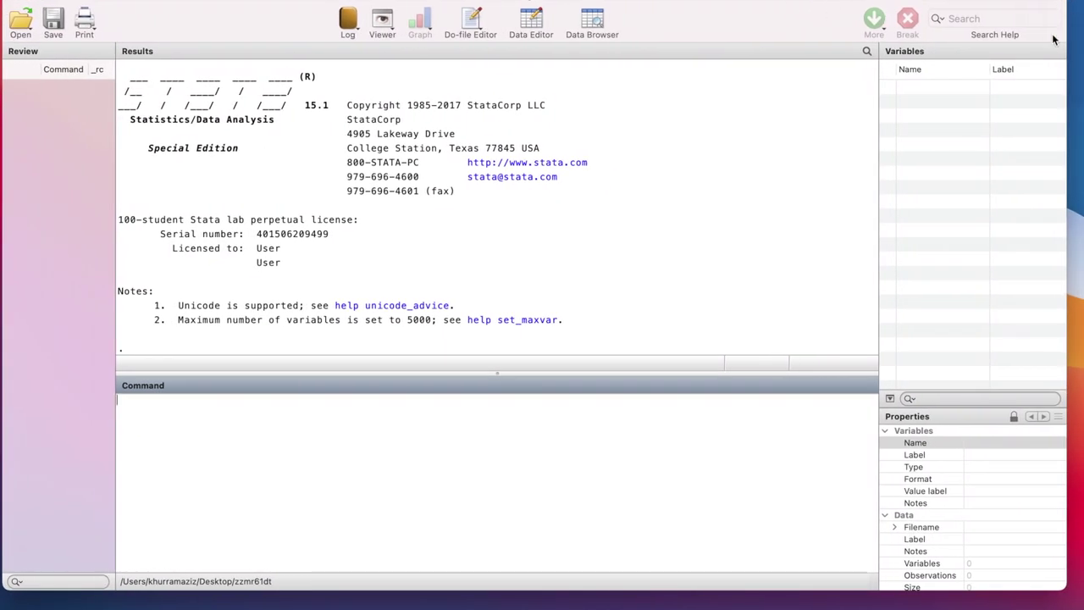
# Step: Enlarge the Stata window by widening its right edge and extending its bottom edge
pyautogui.moveTo(1066, 83); pyautogui.dragTo(1083, 83)
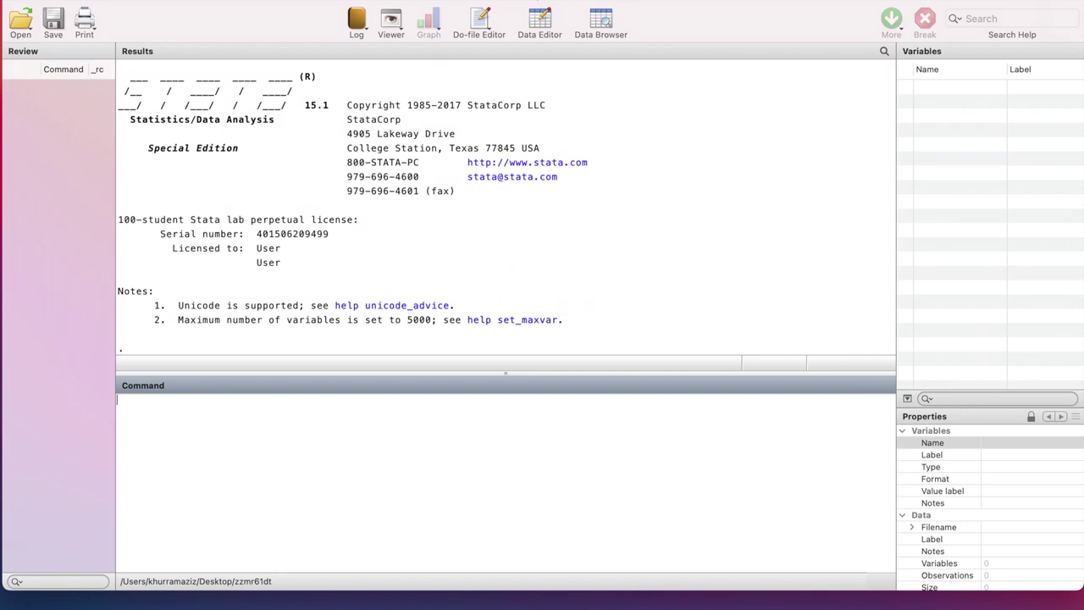
pyautogui.moveTo(568, 588); pyautogui.dragTo(568, 609)
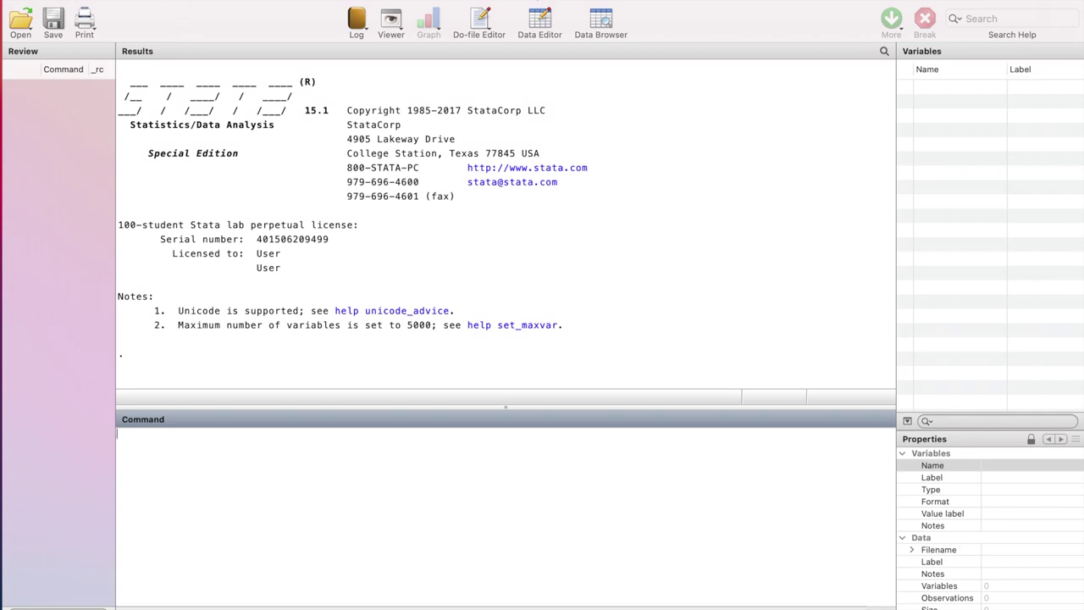
pyautogui.click(127, 0)
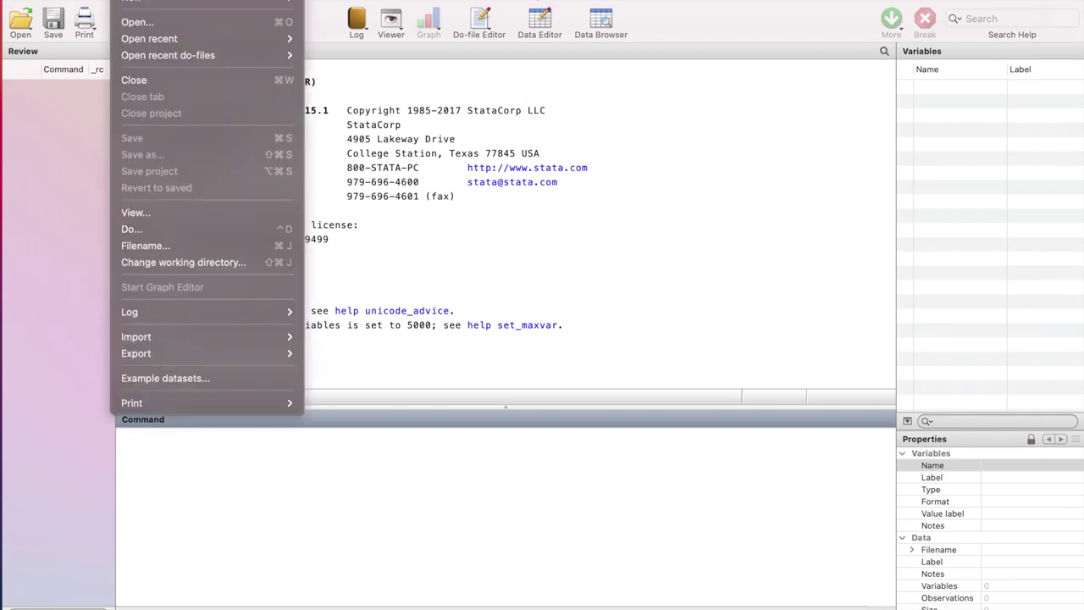
pyautogui.moveTo(161, 0)
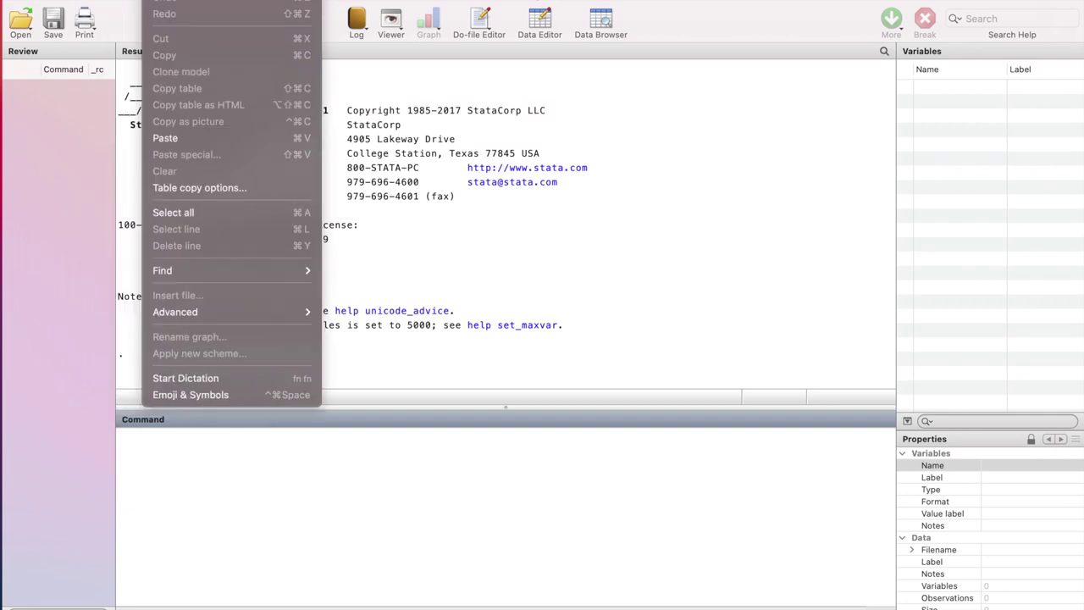
pyautogui.moveTo(197, 0)
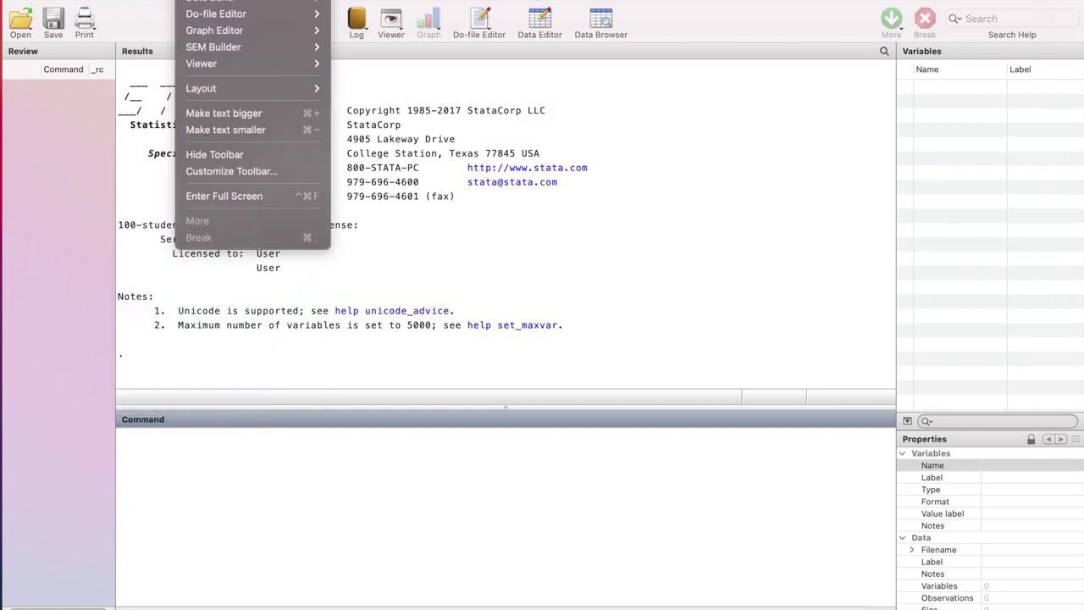
pyautogui.moveTo(383, 0)
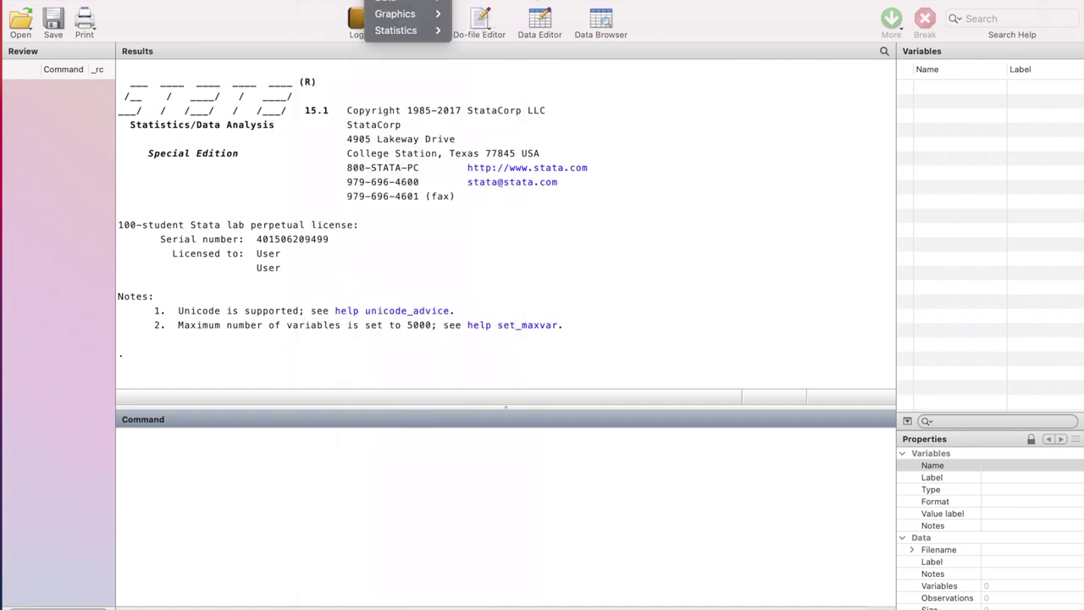
pyautogui.moveTo(419, 0)
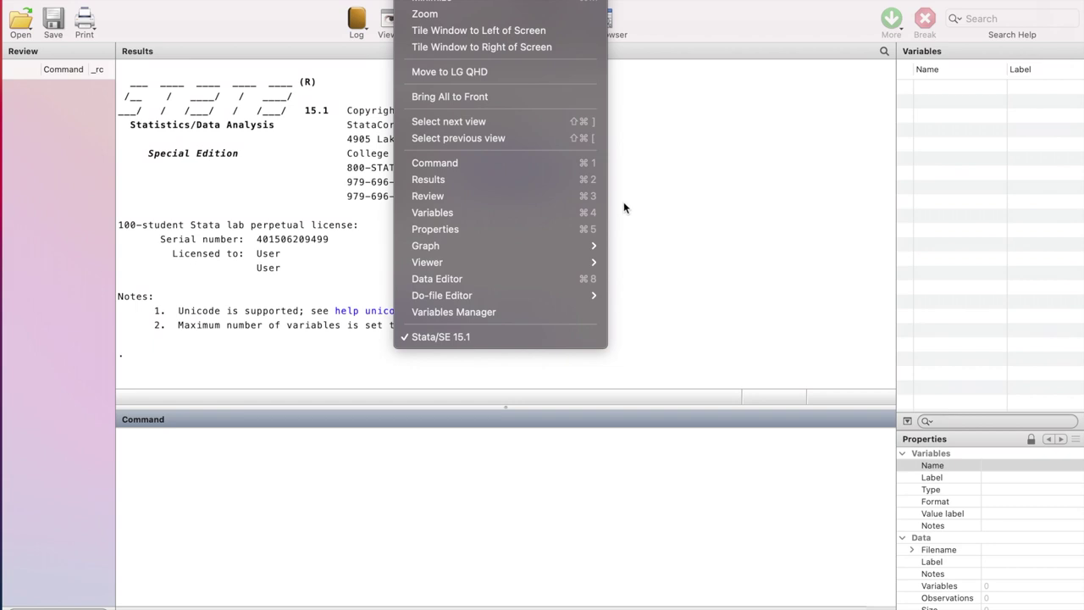
pyautogui.click(502, 485)
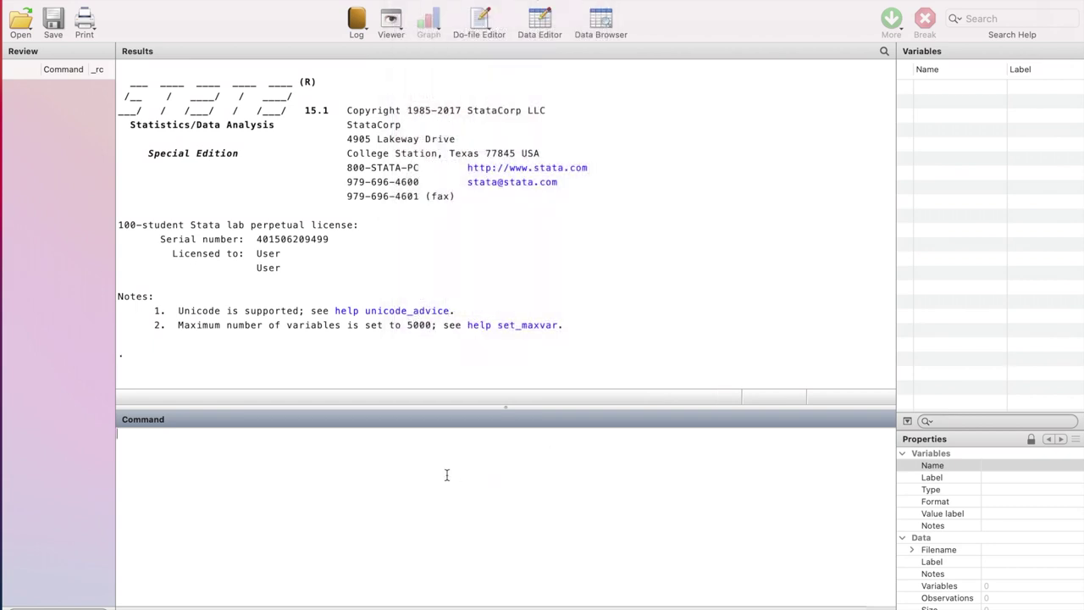
pyautogui.click(132, 422)
pyautogui.click(138, 0)
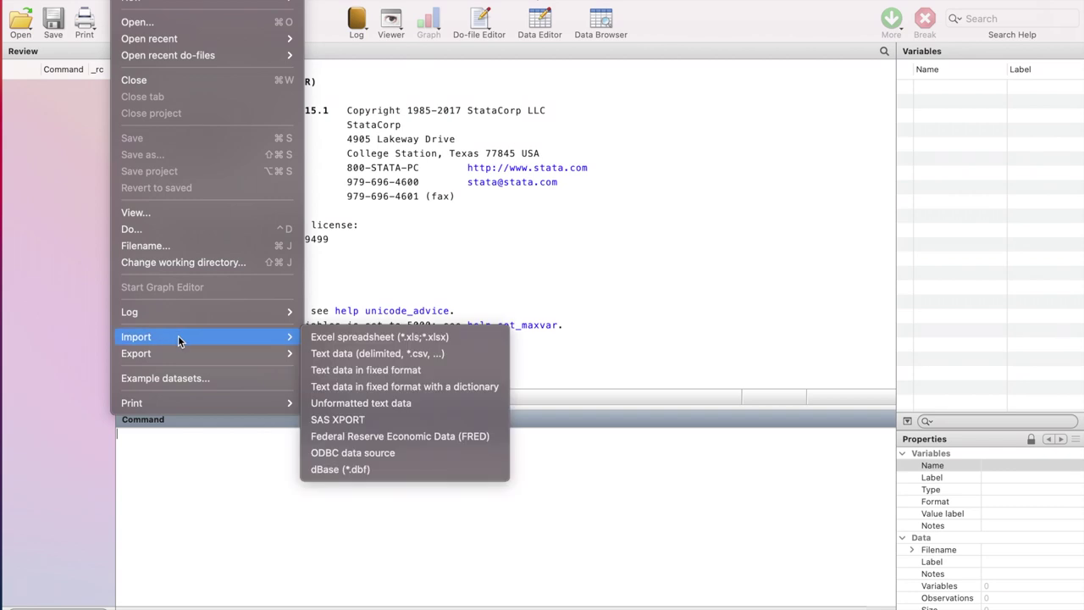
pyautogui.moveTo(187, 340)
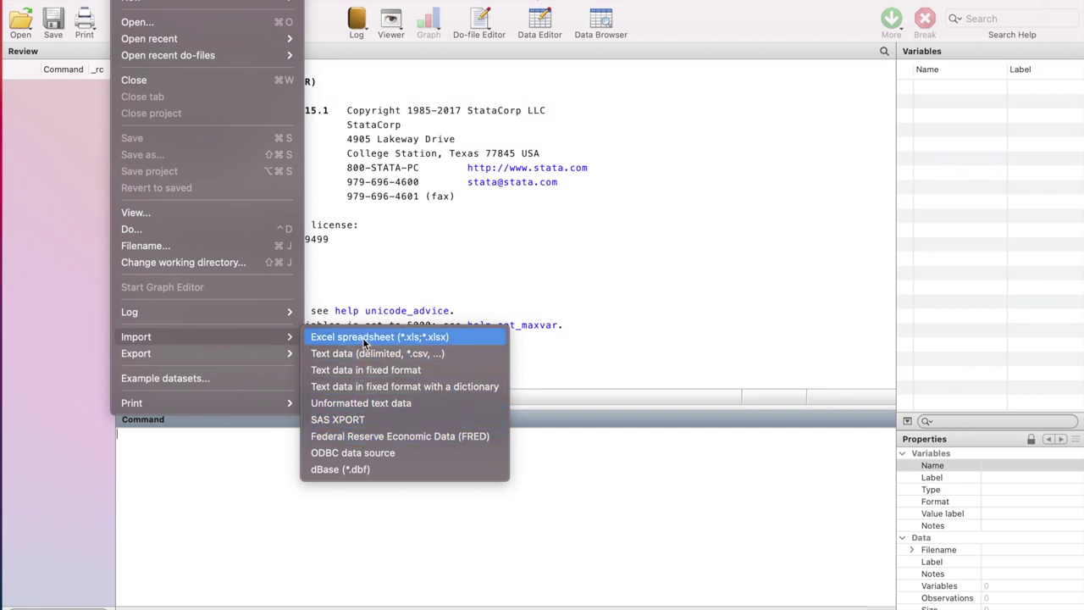
pyautogui.moveTo(228, 357)
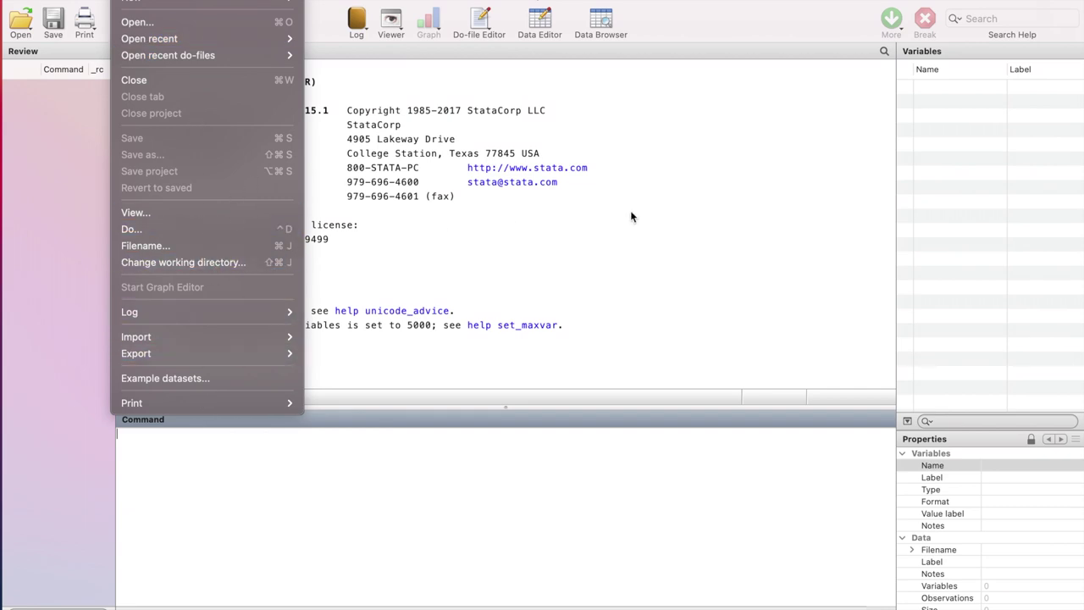
pyautogui.press('Escape')
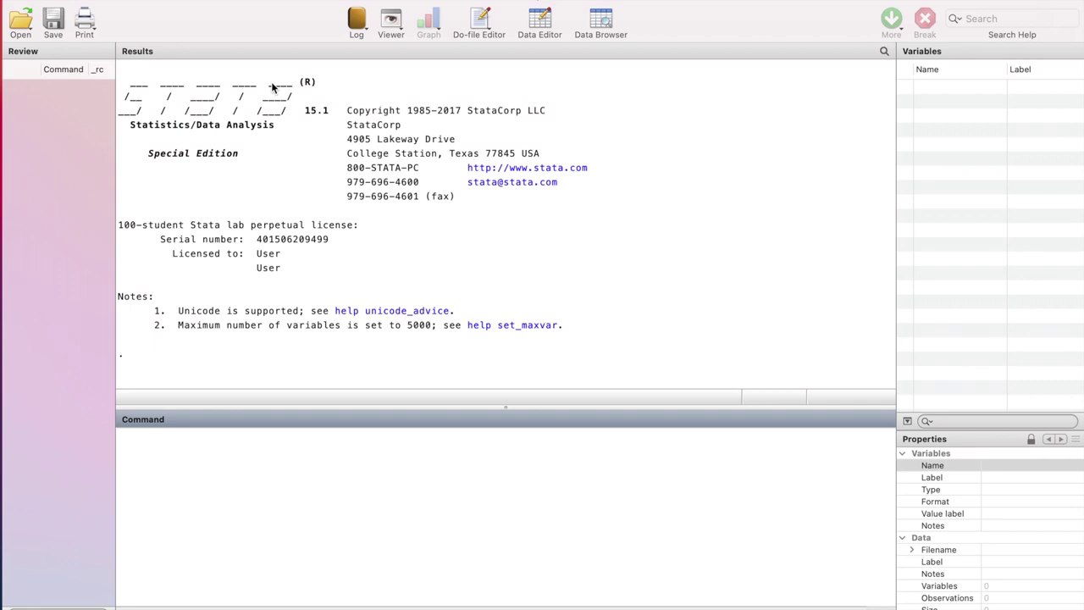
pyautogui.click(233, 0)
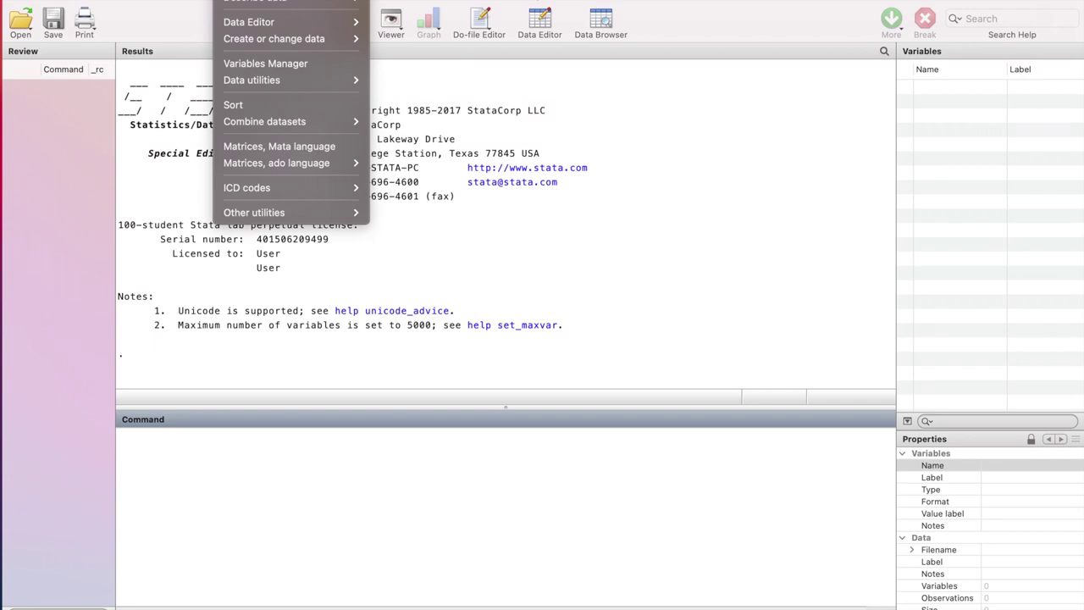
# Step: Browse the Data menu's Describe data, Data Editor and Sort entries
pyautogui.moveTo(236, 4)
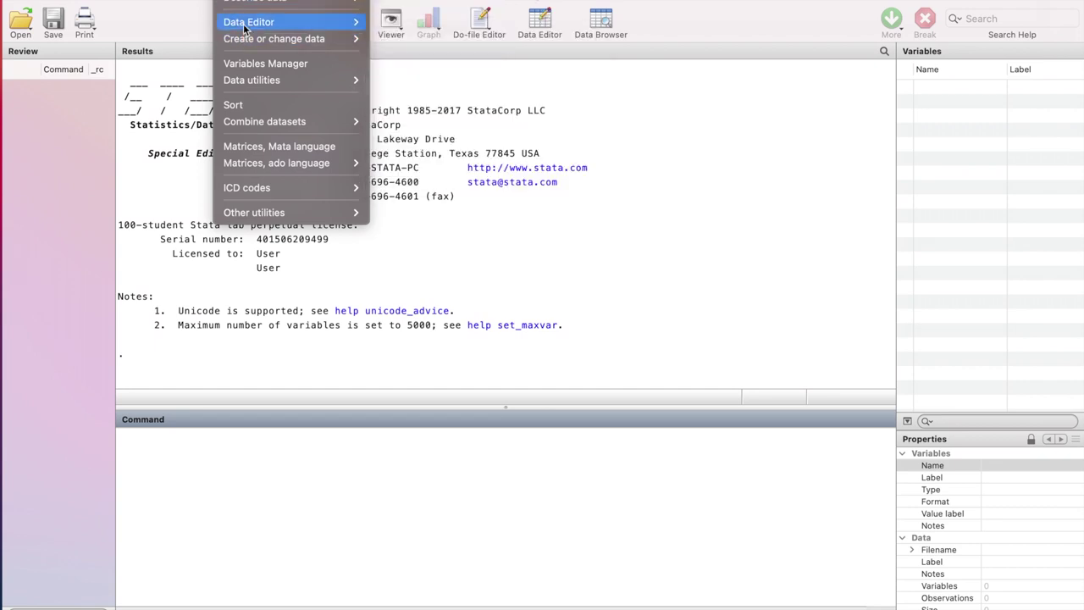
pyautogui.moveTo(244, 25)
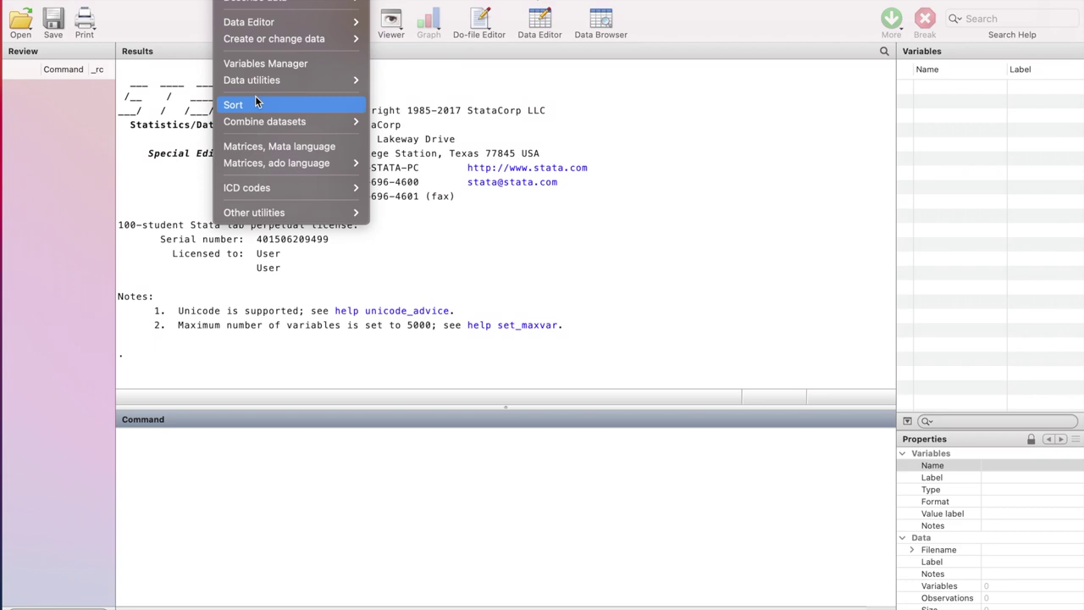
pyautogui.moveTo(280, 0)
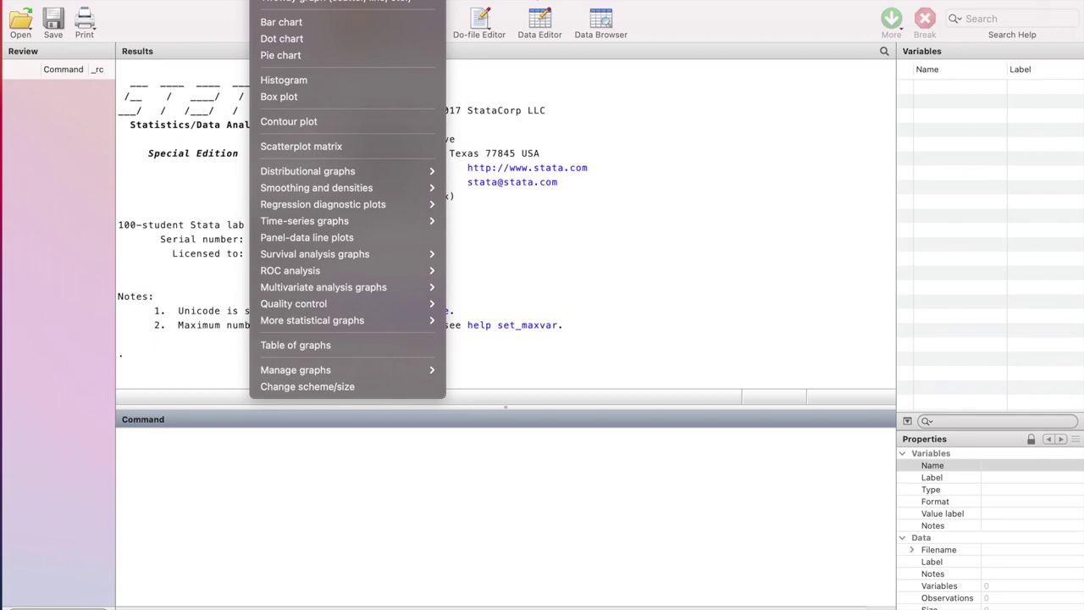
# Step: Move from the Data menu across Graphics to the Statistics menu
pyautogui.press('Right')
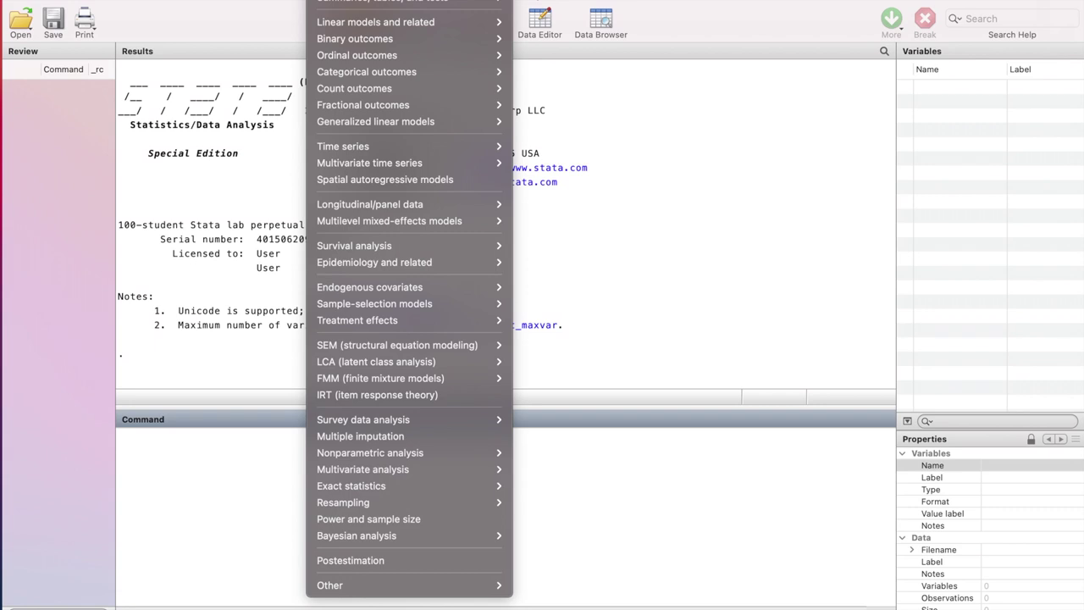
# Step: Pass across the Window and Help menus, then dismiss all open menus with Esc
pyautogui.moveTo(475, 0)
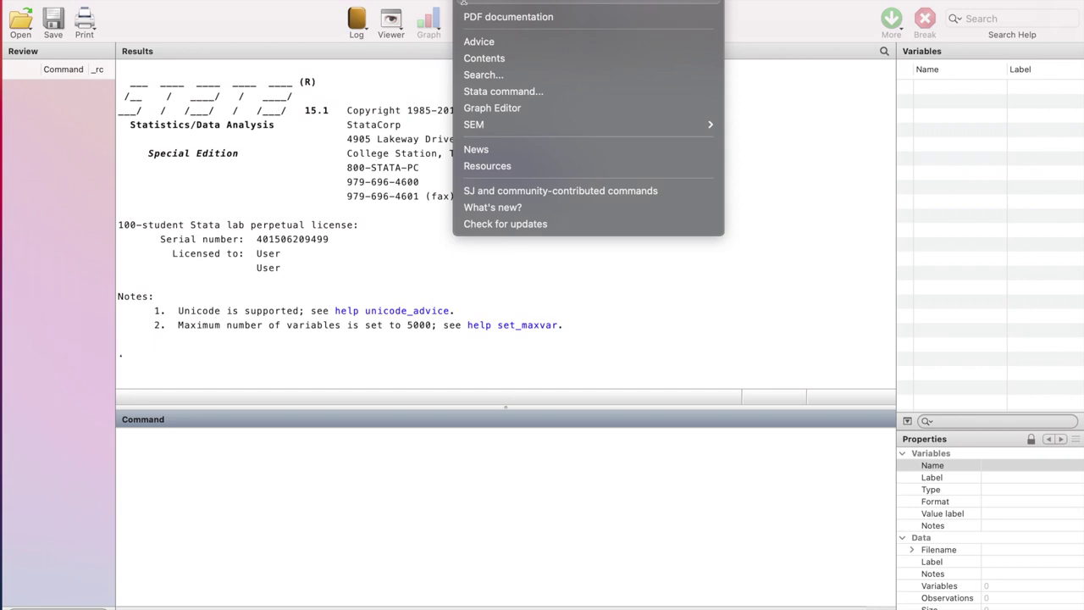
pyautogui.press('Escape')
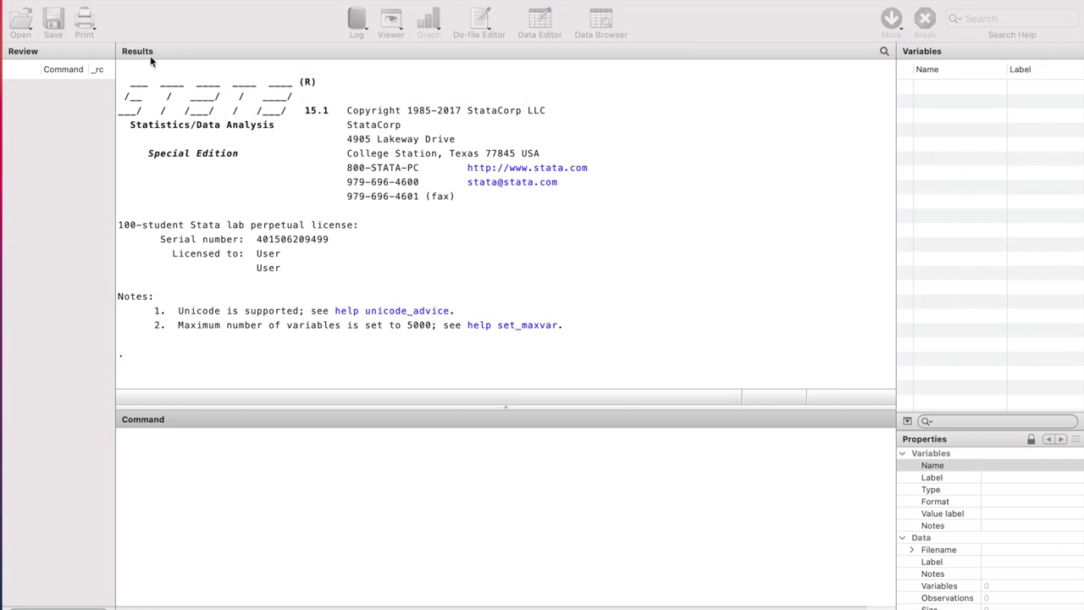
# Step: Activate the Stata window with the caret placed in the Command pane
pyautogui.click(150, 438)
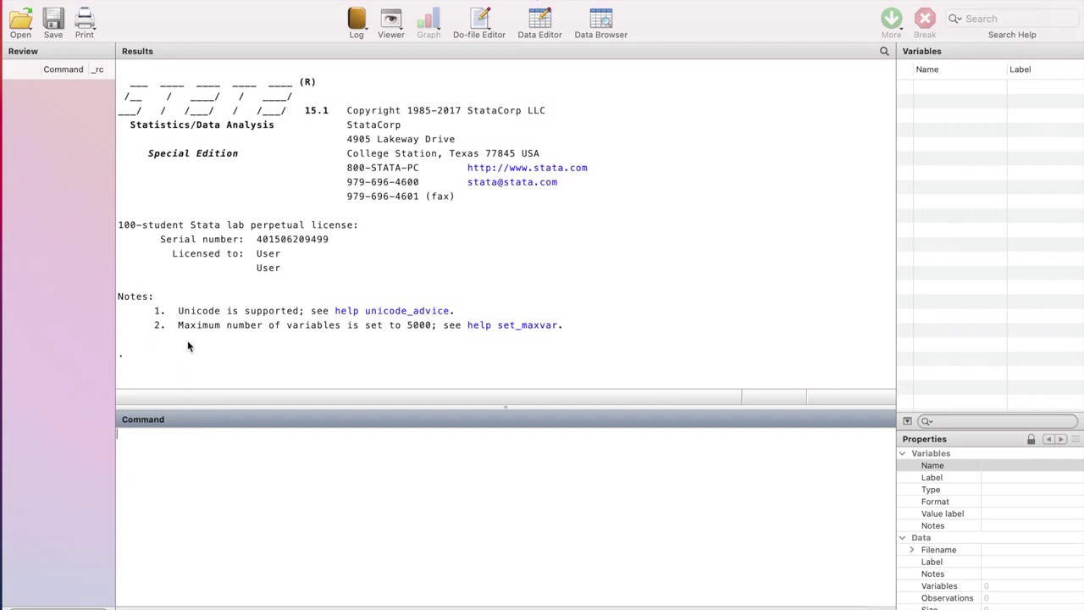
pyautogui.click(268, 256)
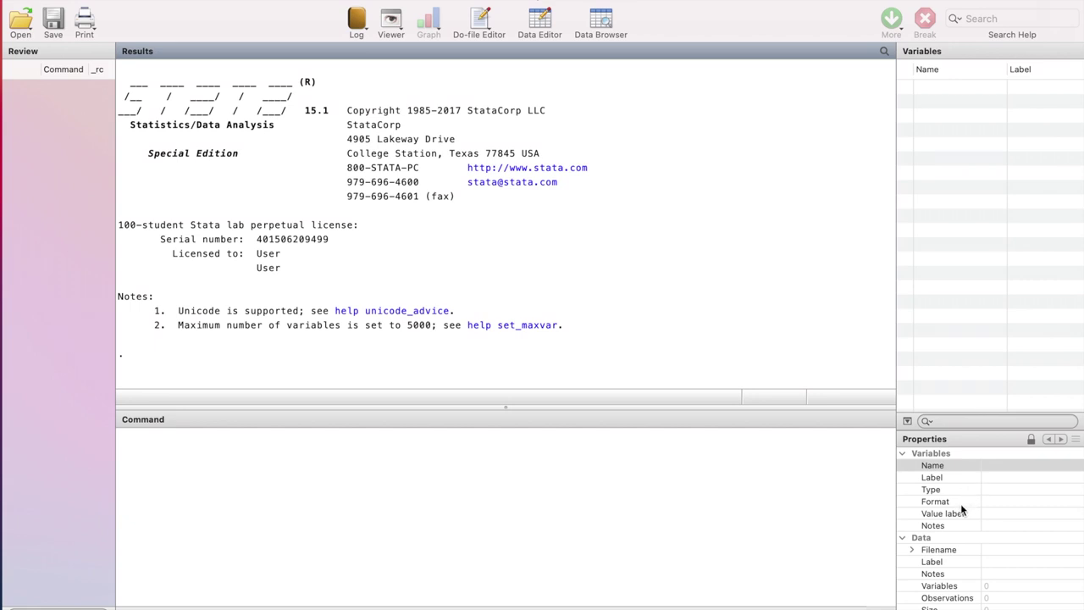
pyautogui.scroll(-2, 961, 503)
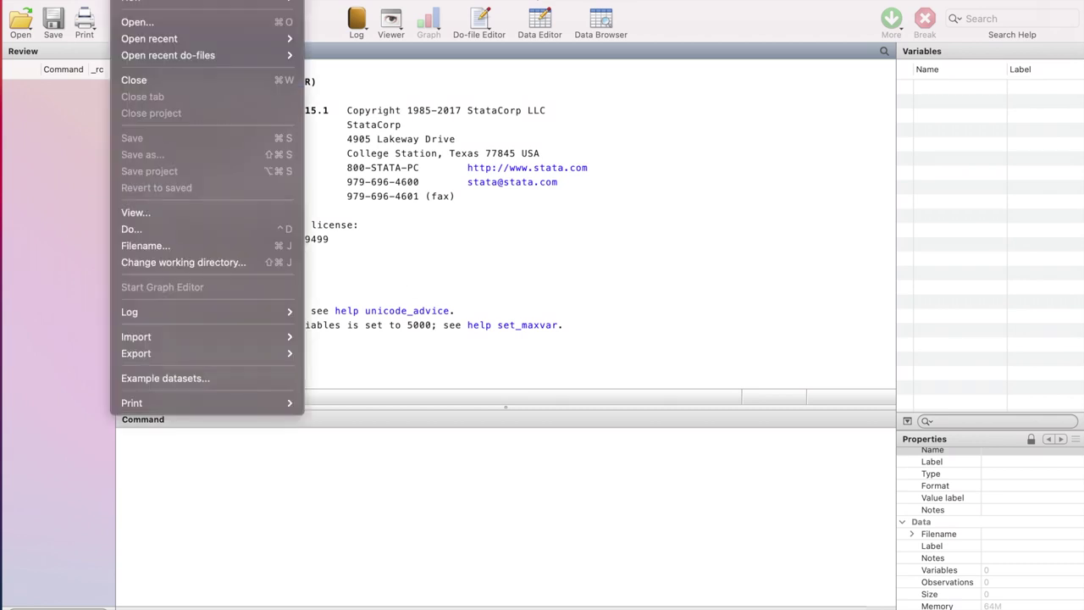
# Step: Open ZZMR61FL.DTA from the zzmr61dt folder, loading 526 variables and 3,621 observations
pyautogui.click(136, 22)
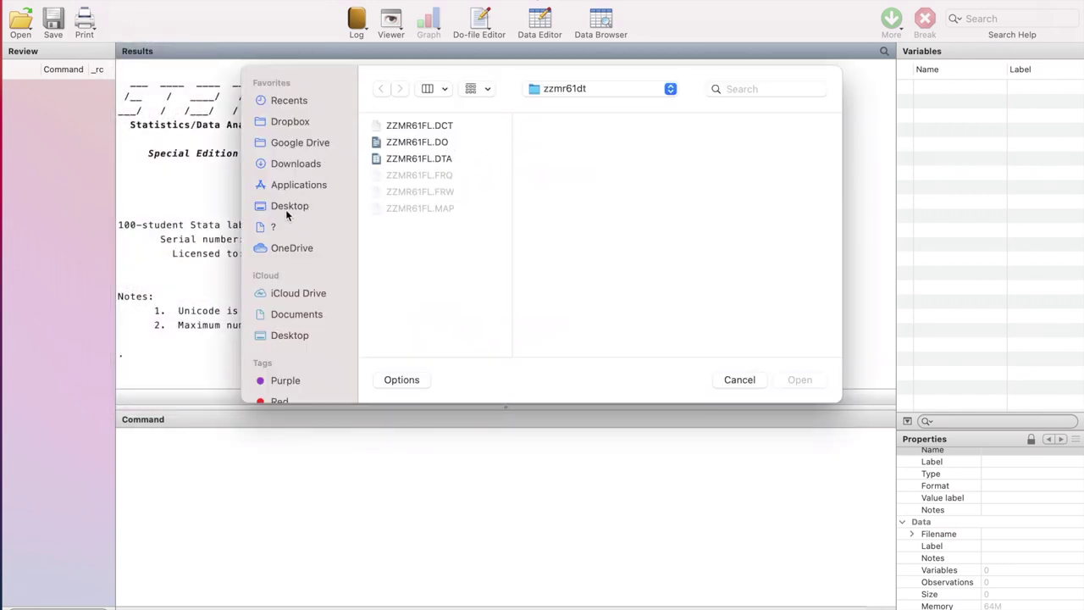
pyautogui.click(415, 160)
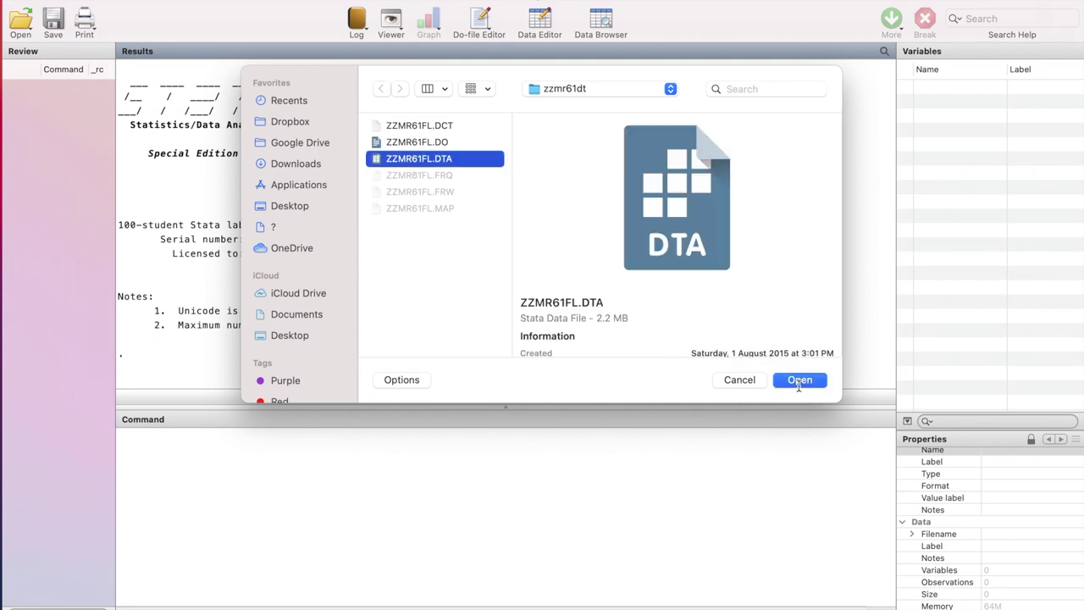
pyautogui.click(799, 382)
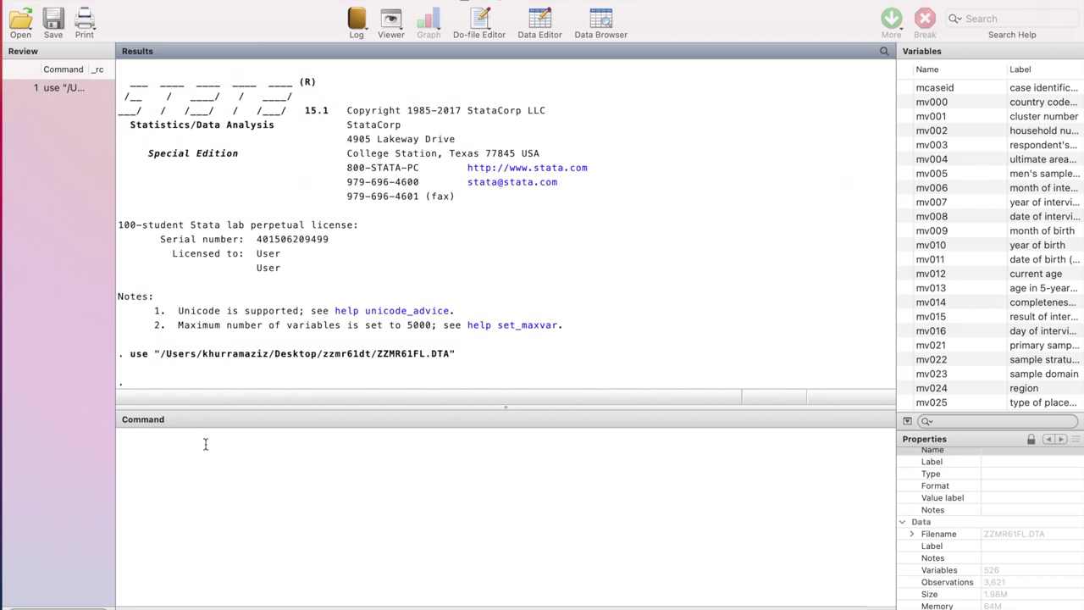
# Step: Recall the use command from history, resize the Review panel, and widen the Variables list
pyautogui.click(72, 88)
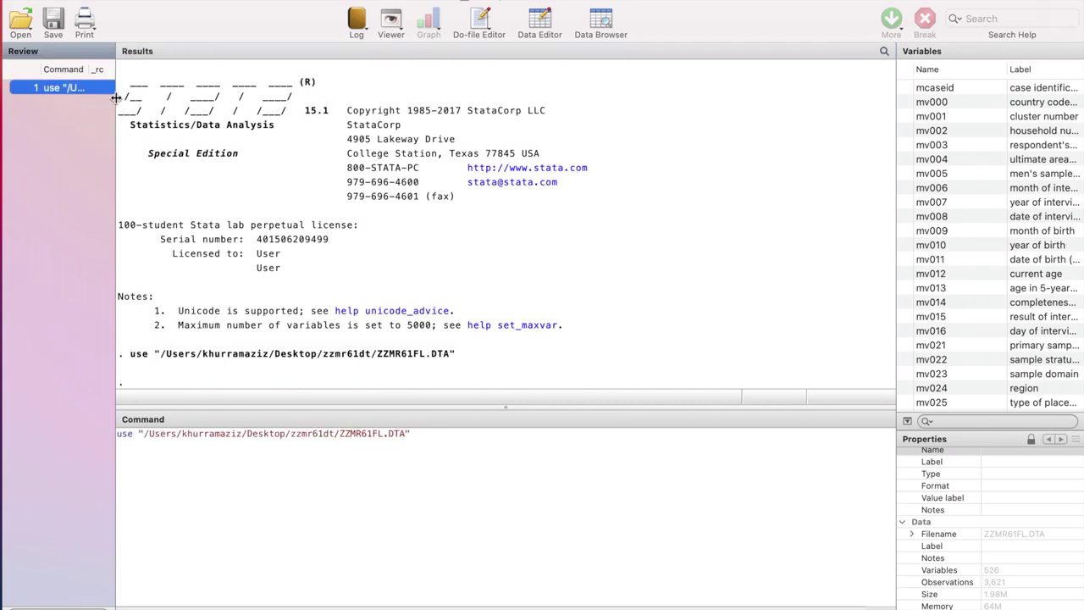
pyautogui.moveTo(273, 96); pyautogui.dragTo(442, 100)
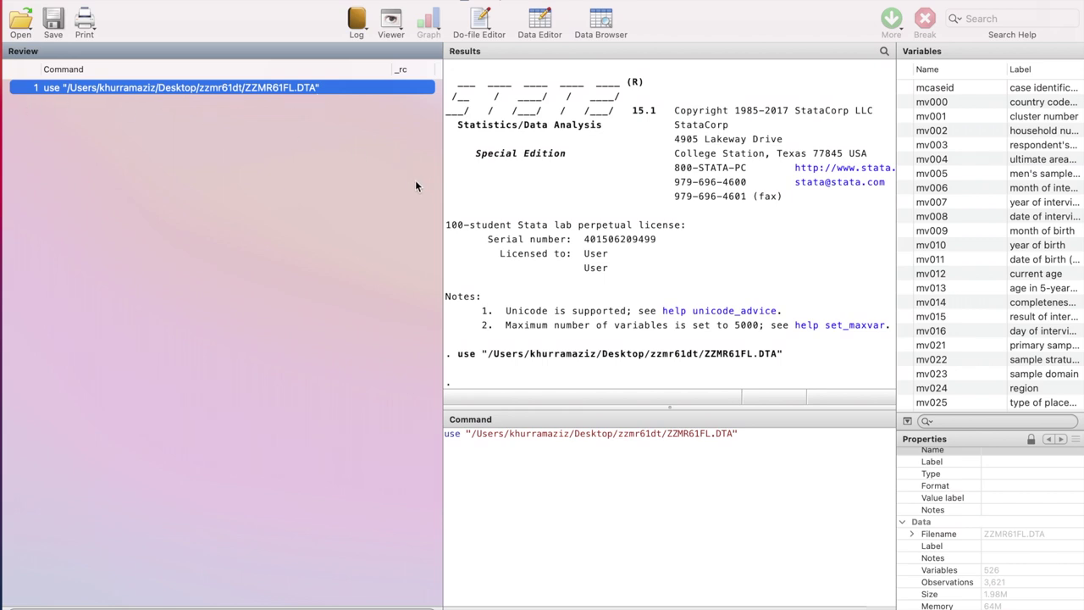
pyautogui.moveTo(438, 201); pyautogui.dragTo(175, 191)
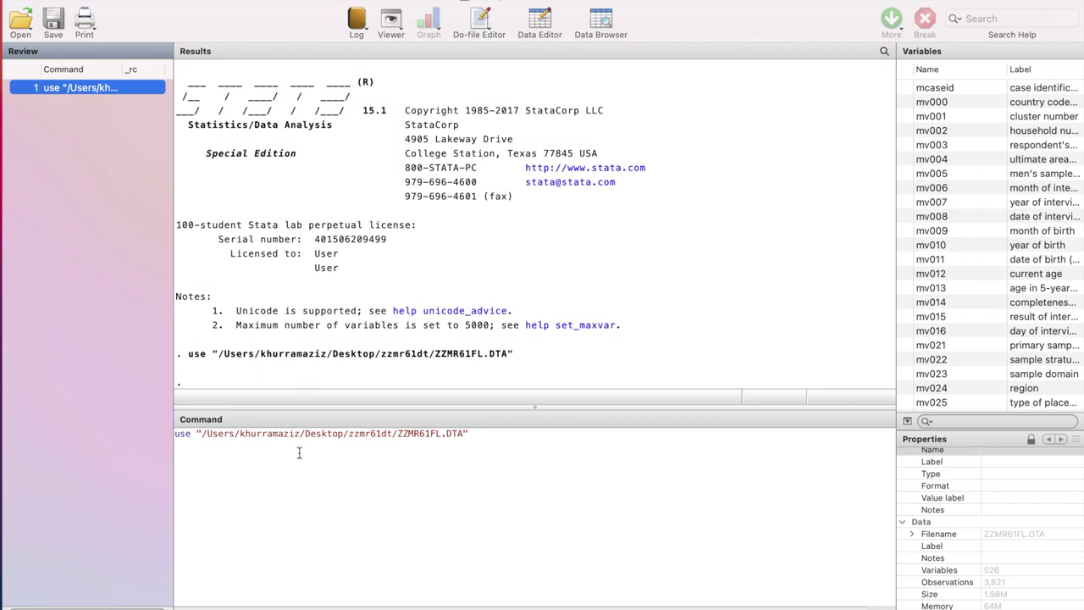
pyautogui.click(893, 141)
pyautogui.moveTo(896, 141); pyautogui.dragTo(678, 141)
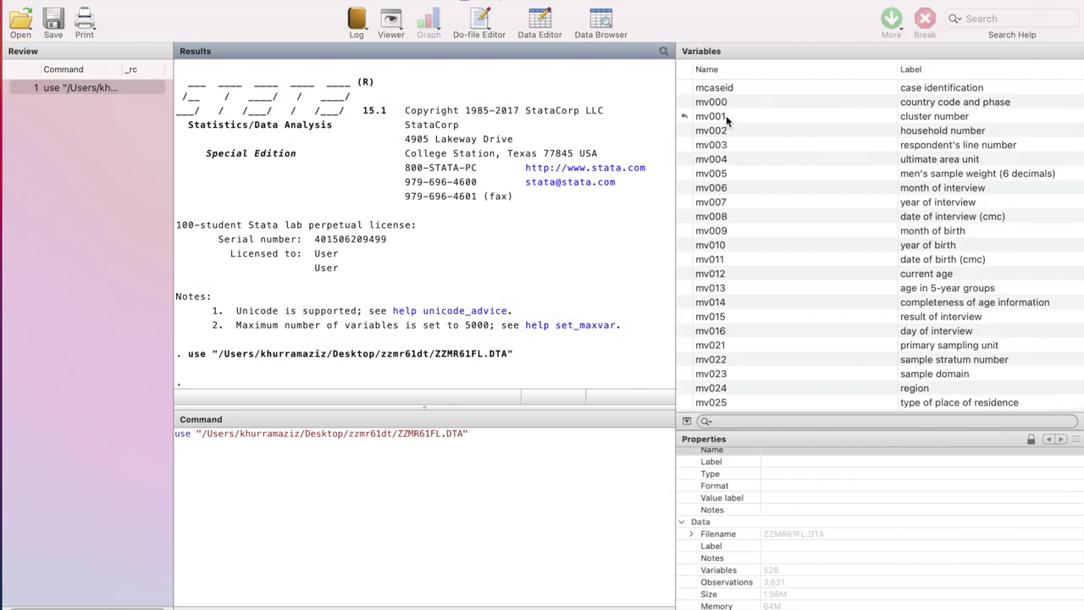
# Step: Scroll through the widened Variables list and select mv006 to view its properties
pyautogui.scroll(-7, 752, 296)
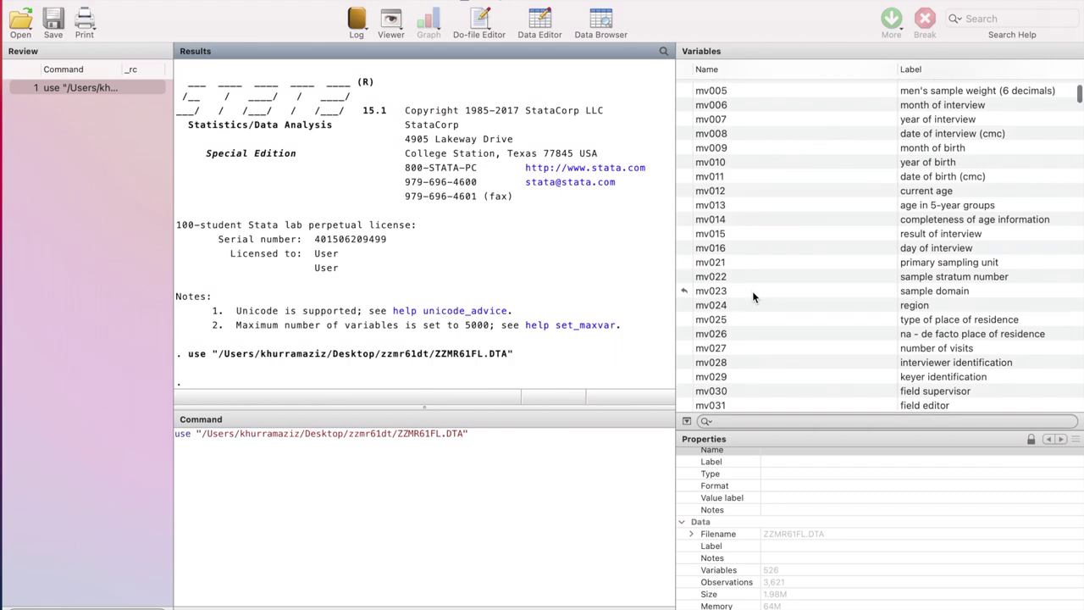
pyautogui.scroll(-20, 752, 299)
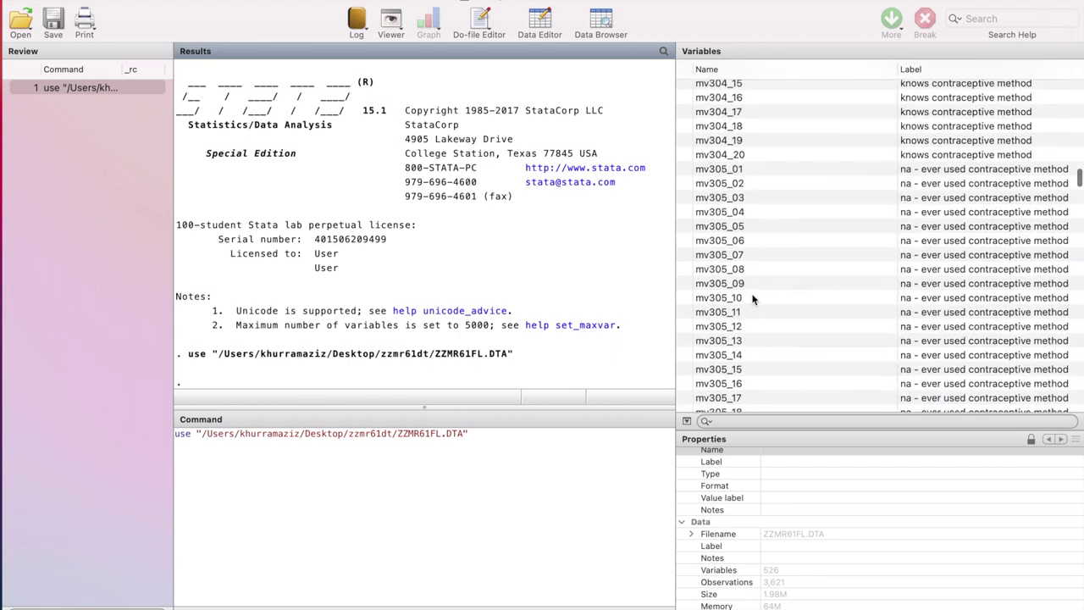
pyautogui.scroll(20, 766, 245)
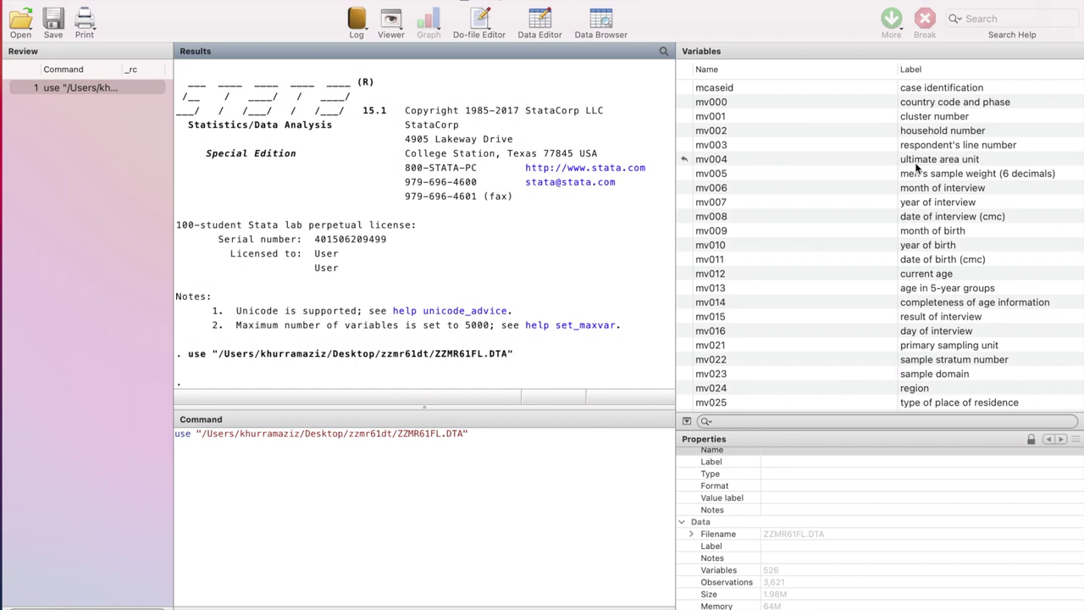
pyautogui.click(710, 188)
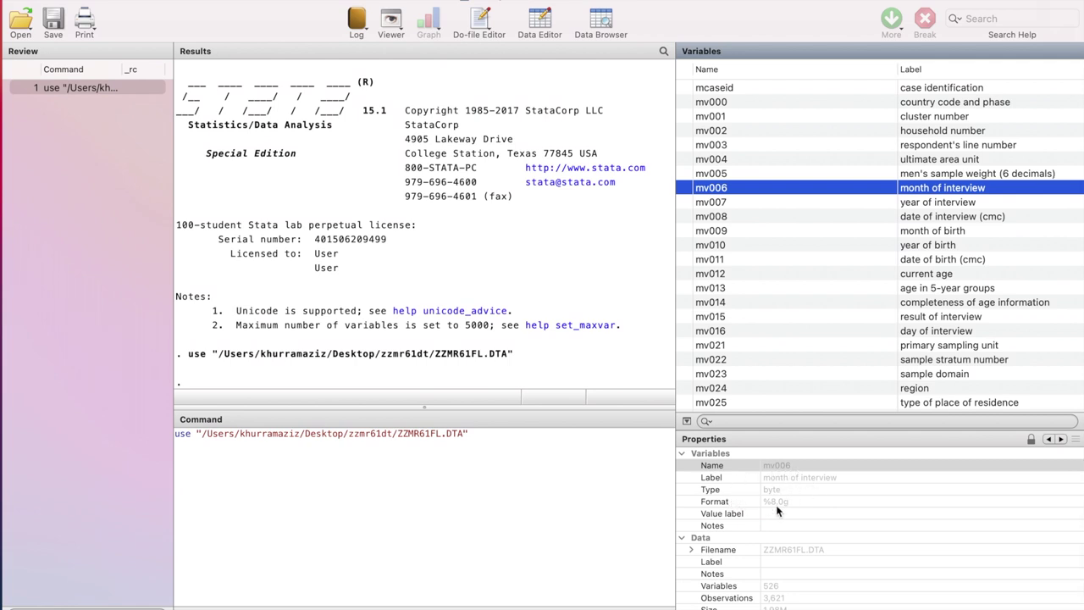
# Step: Review mv006's byte type and %8.0g format, then narrow the Variables list slightly
pyautogui.scroll(-2, 785, 513)
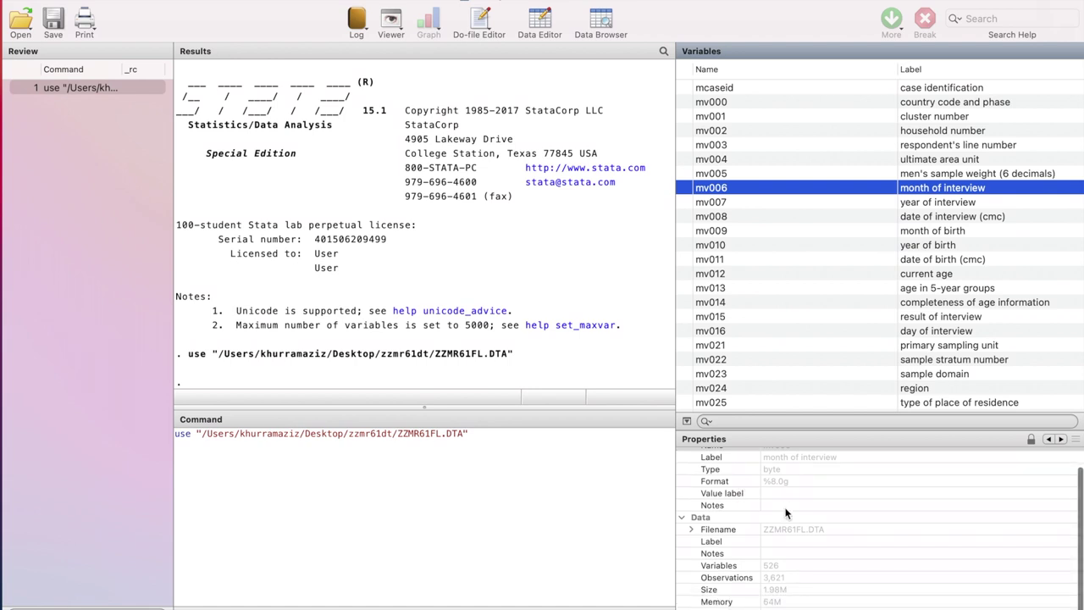
pyautogui.scroll(2, 779, 515)
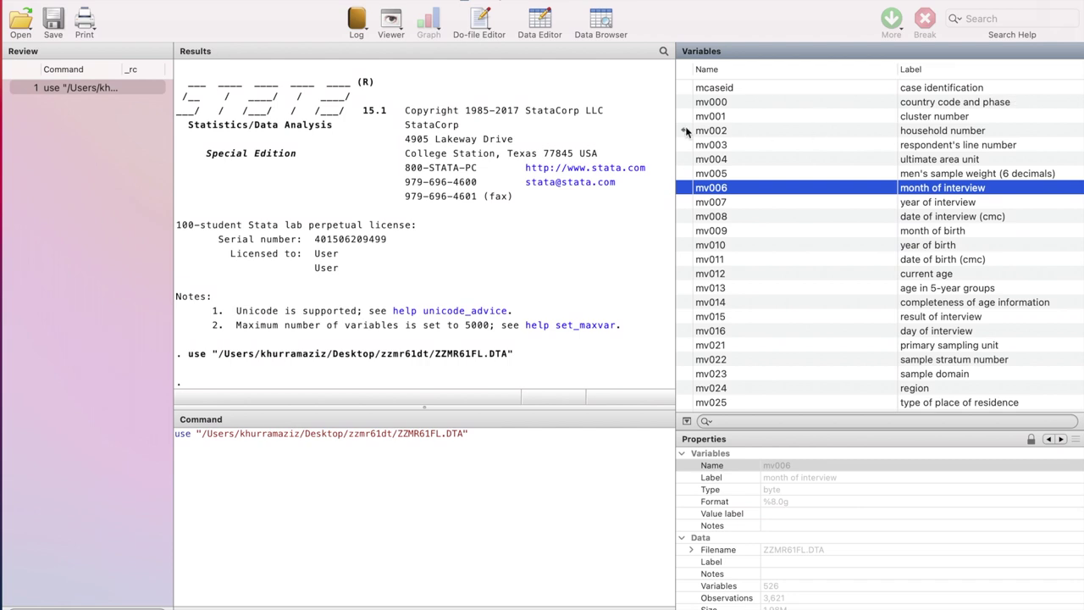
pyautogui.moveTo(680, 160); pyautogui.dragTo(818, 161)
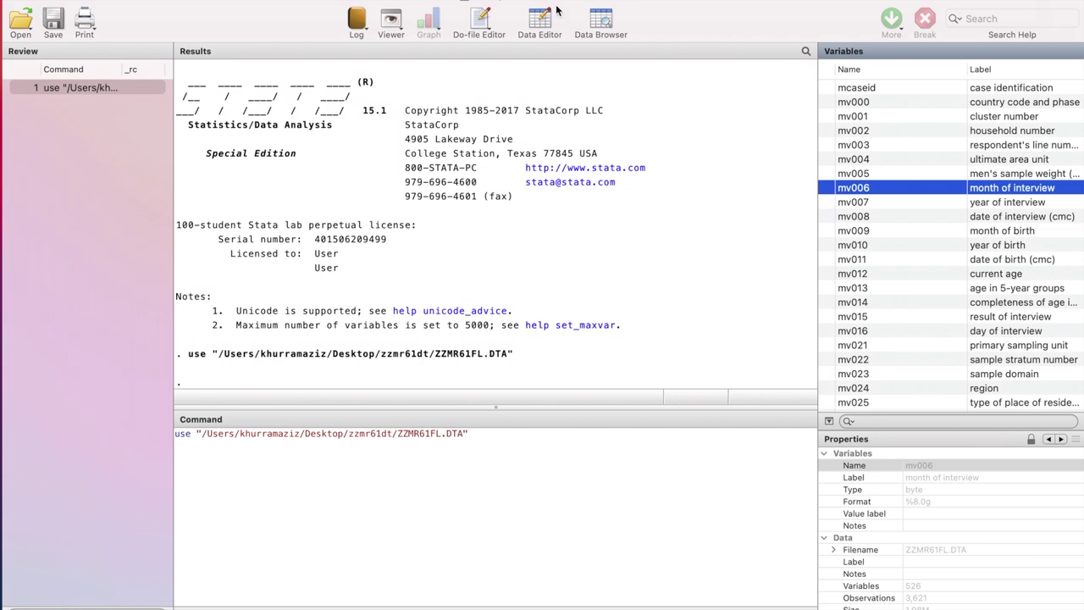
# Step: Open ZZMR61FL.DTA in the Data Editor's Browse mode and scroll through the observations
pyautogui.click(598, 28)
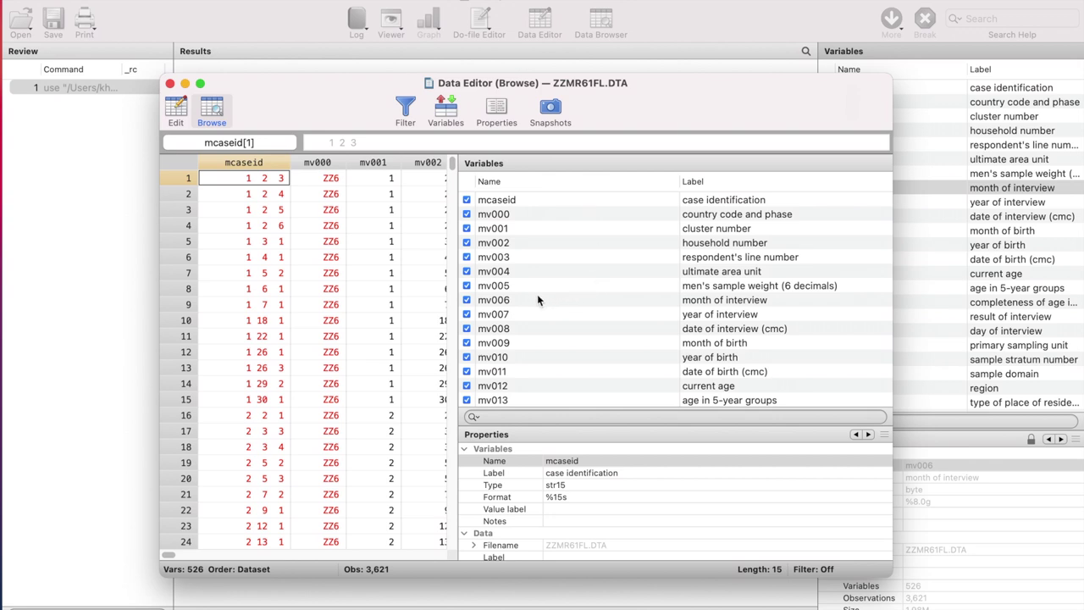
pyautogui.scroll(-3, 532, 300)
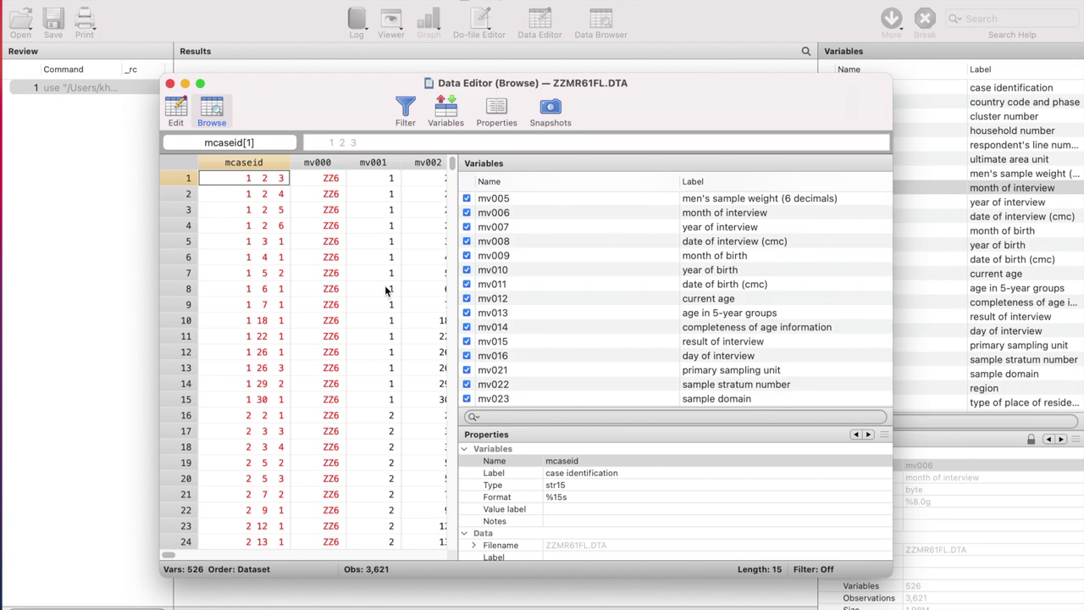
pyautogui.scroll(-5, 372, 289)
pyautogui.scroll(-5, 369, 289)
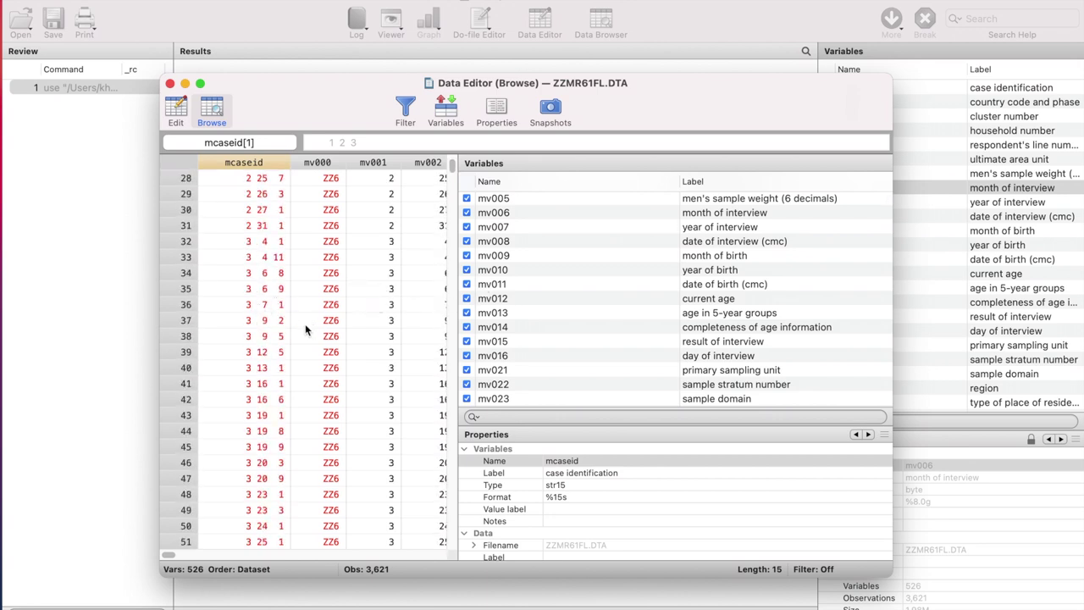
pyautogui.scroll(9, 283, 329)
# Step: Select observation 1 and move across its values from mv001 to smhreg and back to mcaseid
pyautogui.click(185, 179)
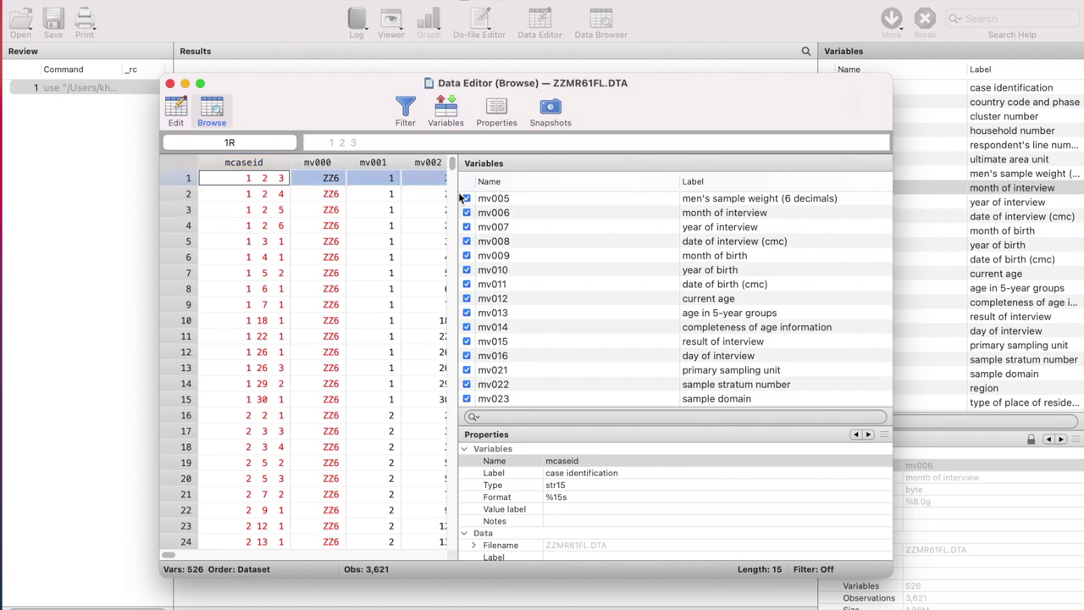
pyautogui.click(390, 180)
pyautogui.press('Right')
pyautogui.press('Right')
pyautogui.press('Right')
pyautogui.press('Right')
pyautogui.press('Right')
pyautogui.press('Right')
pyautogui.press('Right')
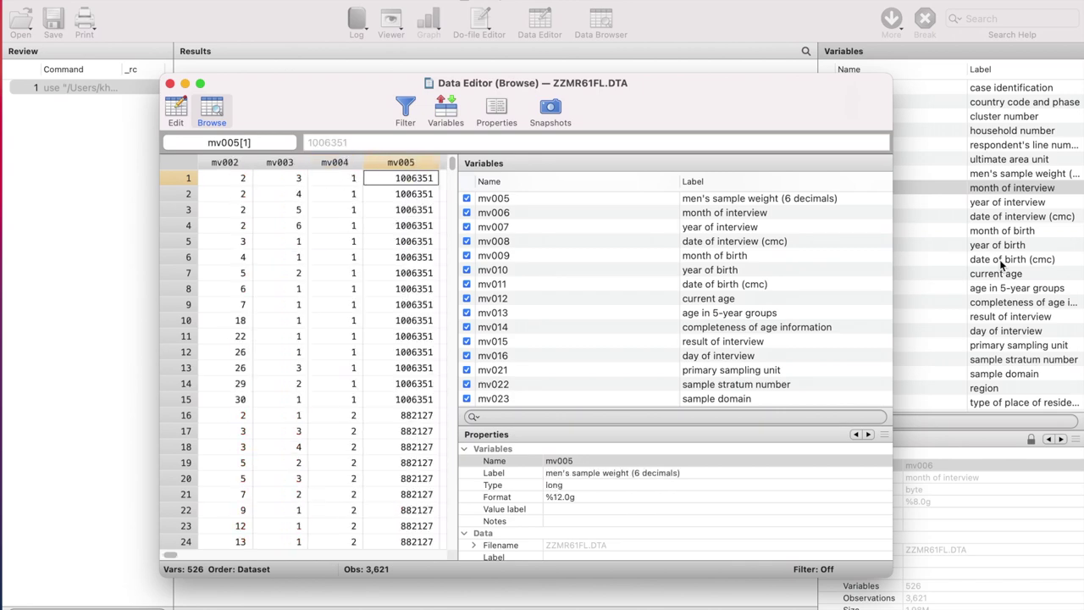
pyautogui.press('Right')
pyautogui.press('Right')
pyautogui.press('Right')
pyautogui.press('Right')
pyautogui.press('Right')
pyautogui.press('Right')
pyautogui.press('Right')
pyautogui.press('Right')
pyautogui.press('Right')
pyautogui.press('Right')
pyautogui.press('Right')
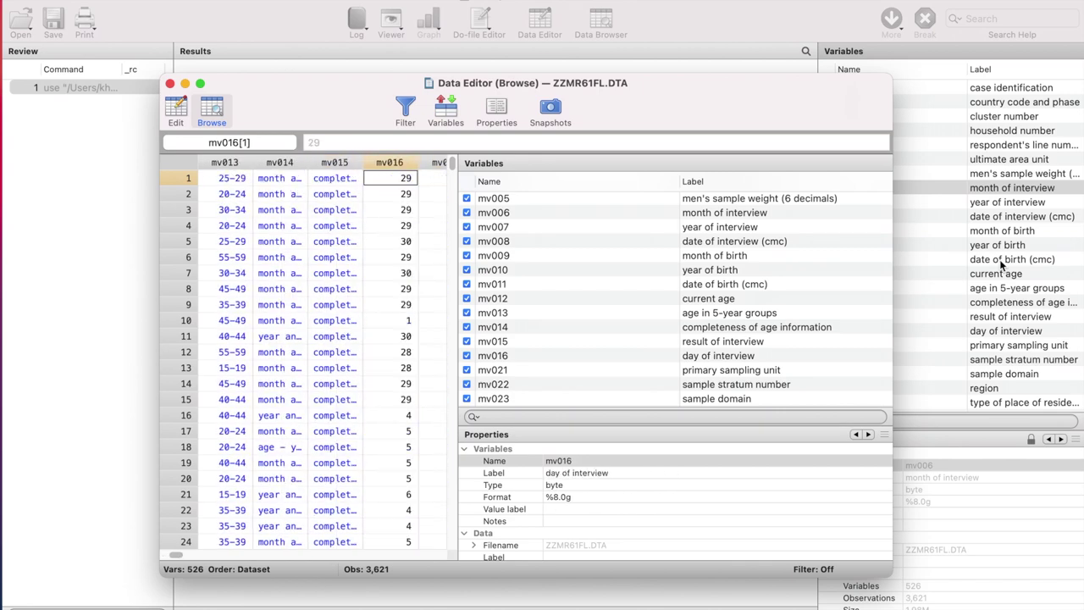
pyautogui.press('Right')
pyautogui.press('Right')
pyautogui.press('Right')
pyautogui.press('Right')
pyautogui.press('Right')
pyautogui.press('super+Right')
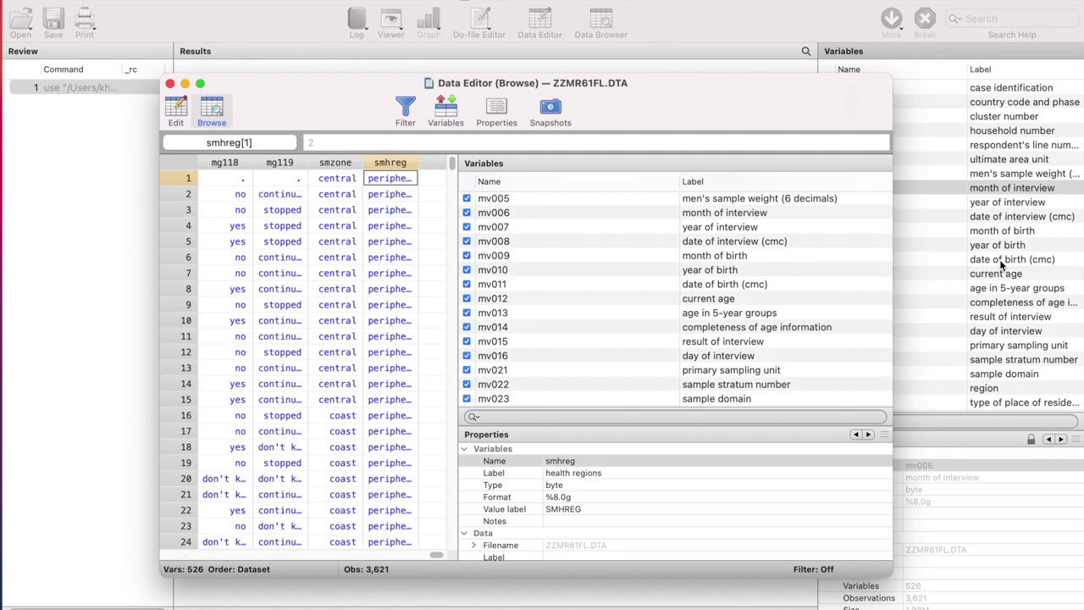
pyautogui.press('super+Left')
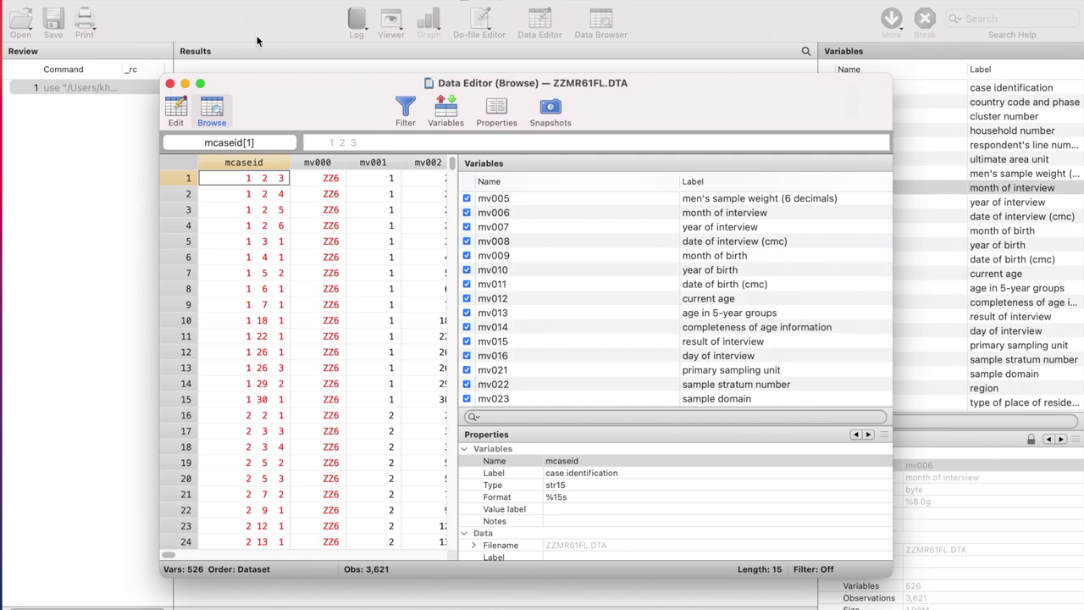
# Step: Close the read-only Browse view and reopen ZZMR61FL.DTA in the Data Editor's Edit mode
pyautogui.click(169, 83)
pyautogui.click(549, 22)
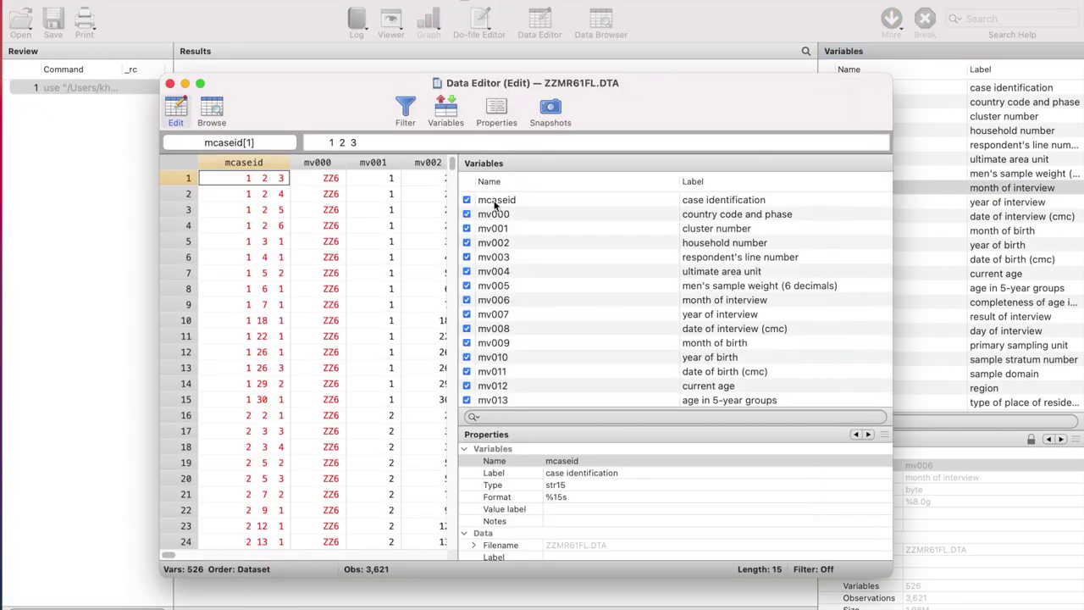
pyautogui.scroll(-1, 408, 188)
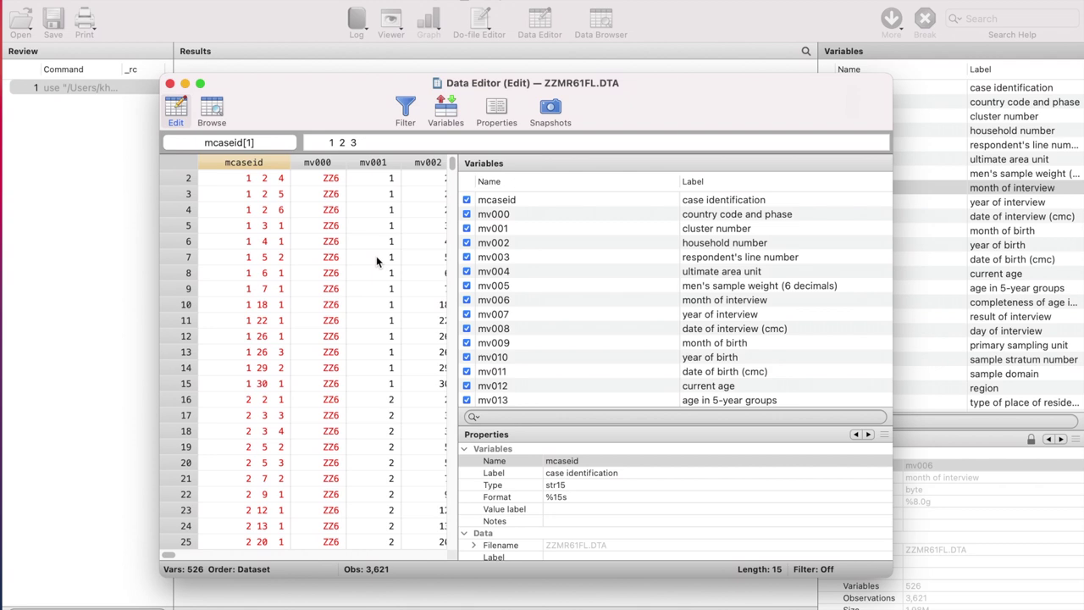
# Step: Drop observation 8 with drop in 8, leaving 3,620 observations
pyautogui.click(180, 272)
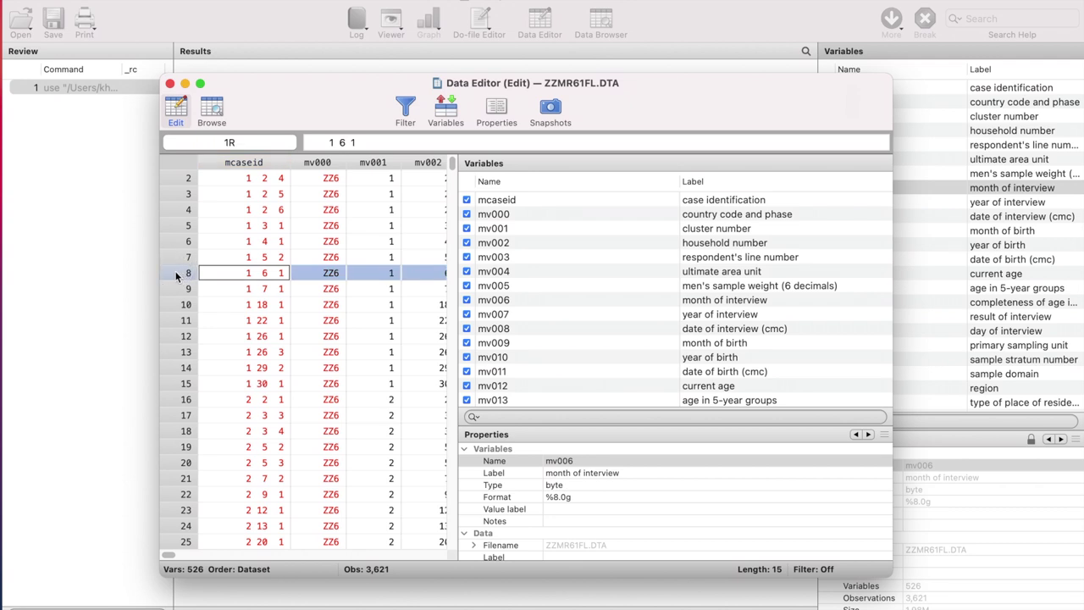
pyautogui.rightClick(178, 275)
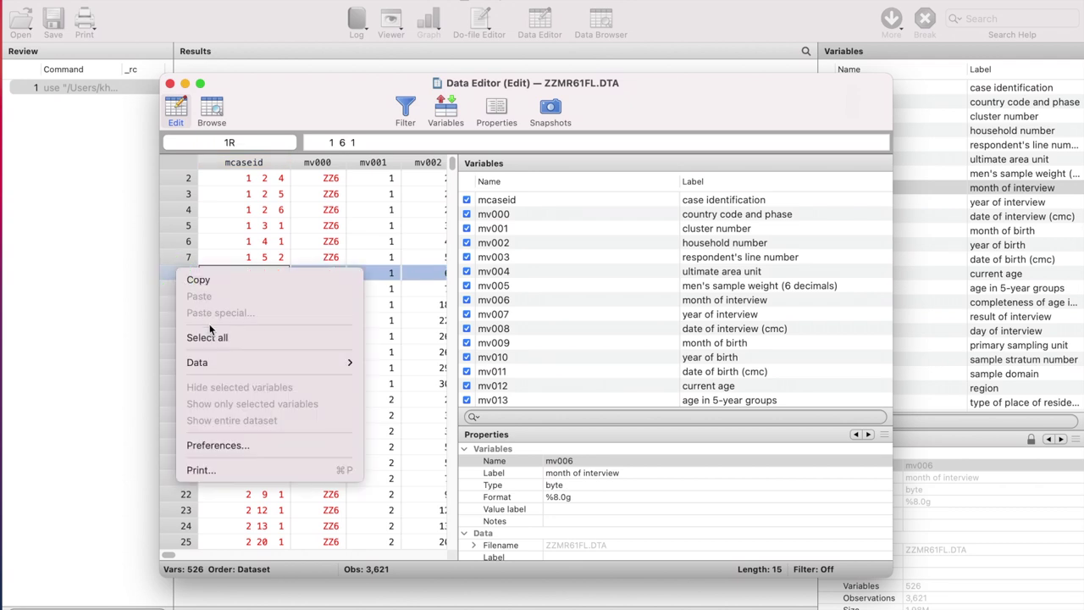
pyautogui.moveTo(226, 366)
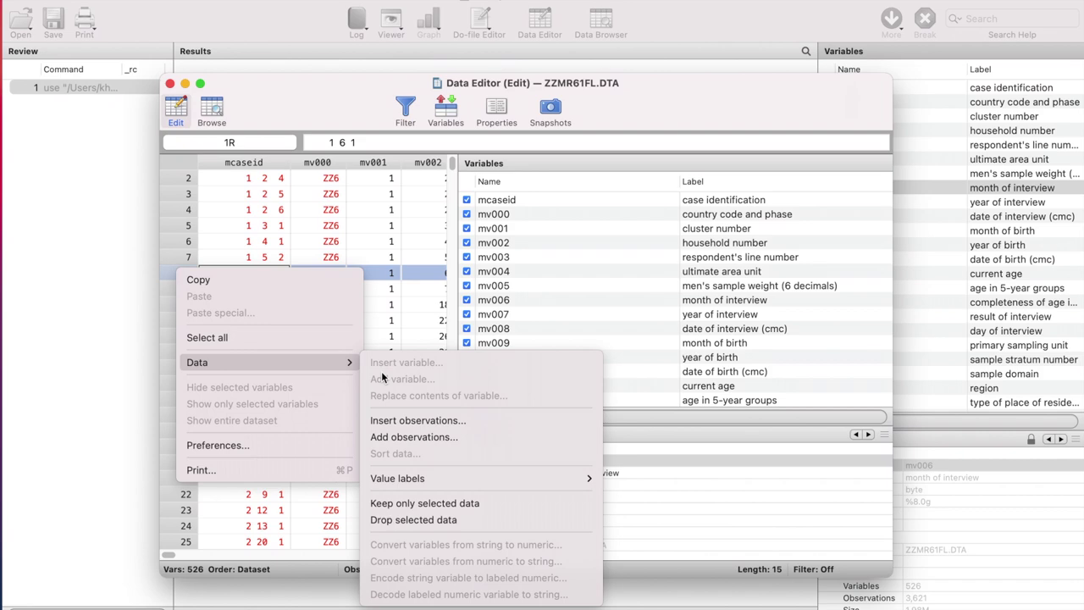
pyautogui.click(490, 521)
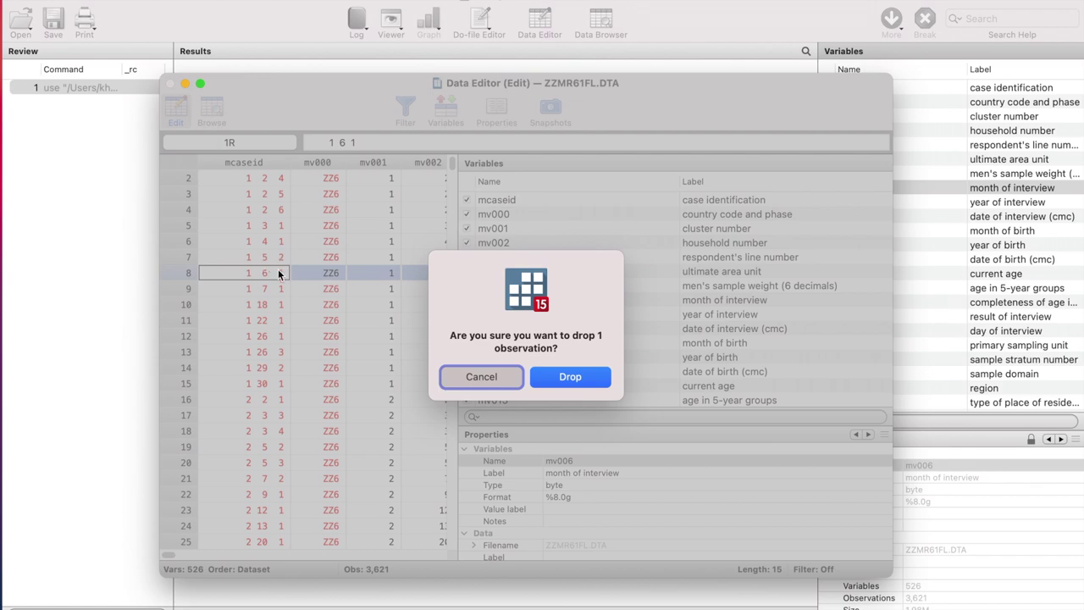
pyautogui.click(561, 378)
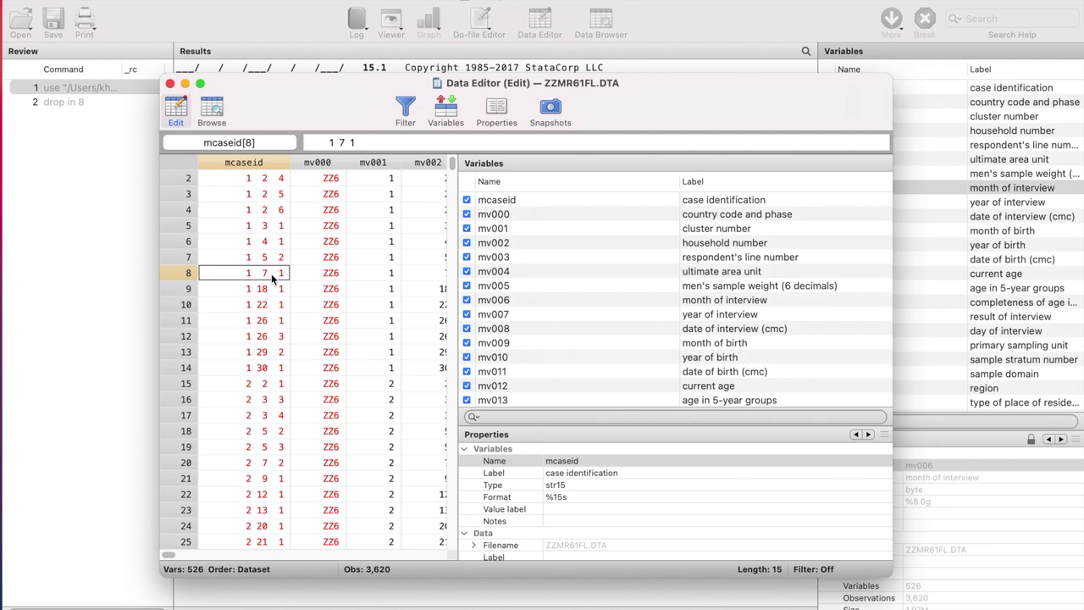
pyautogui.click(323, 164)
pyautogui.rightClick(322, 167)
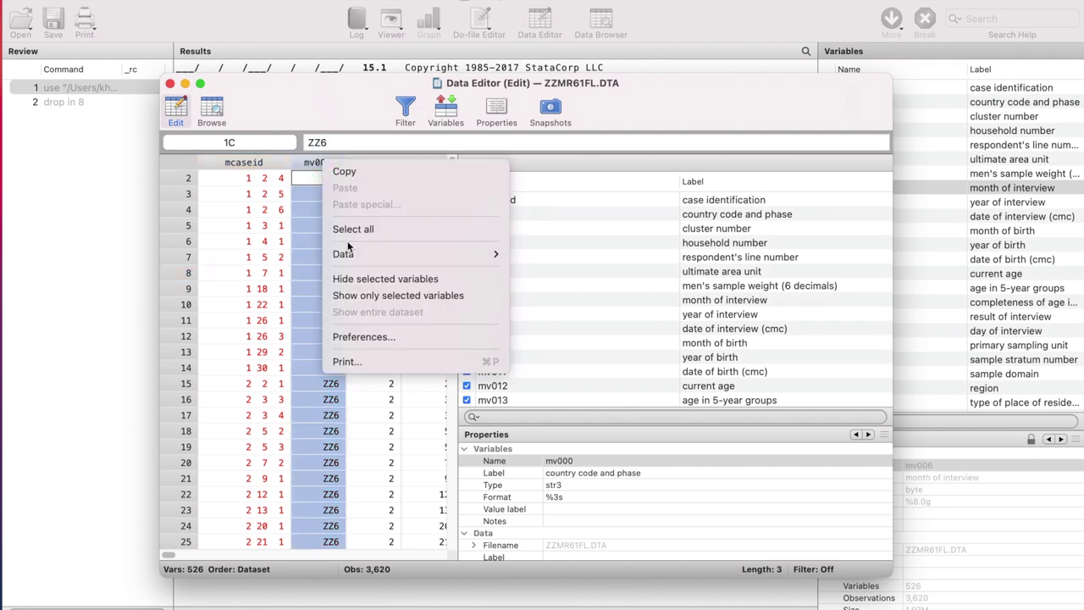
pyautogui.moveTo(354, 255)
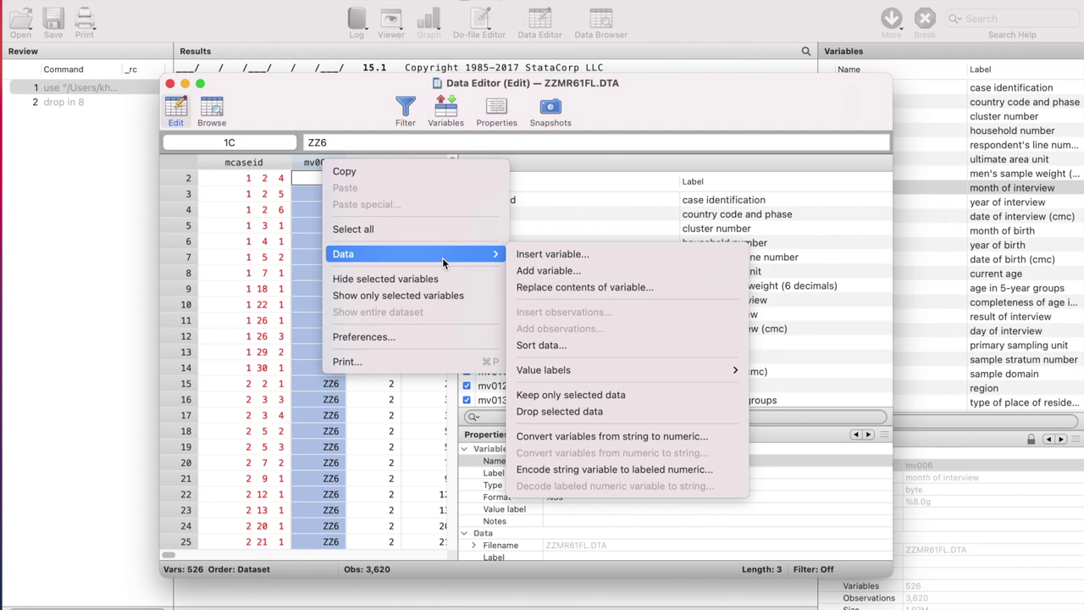
pyautogui.click(644, 414)
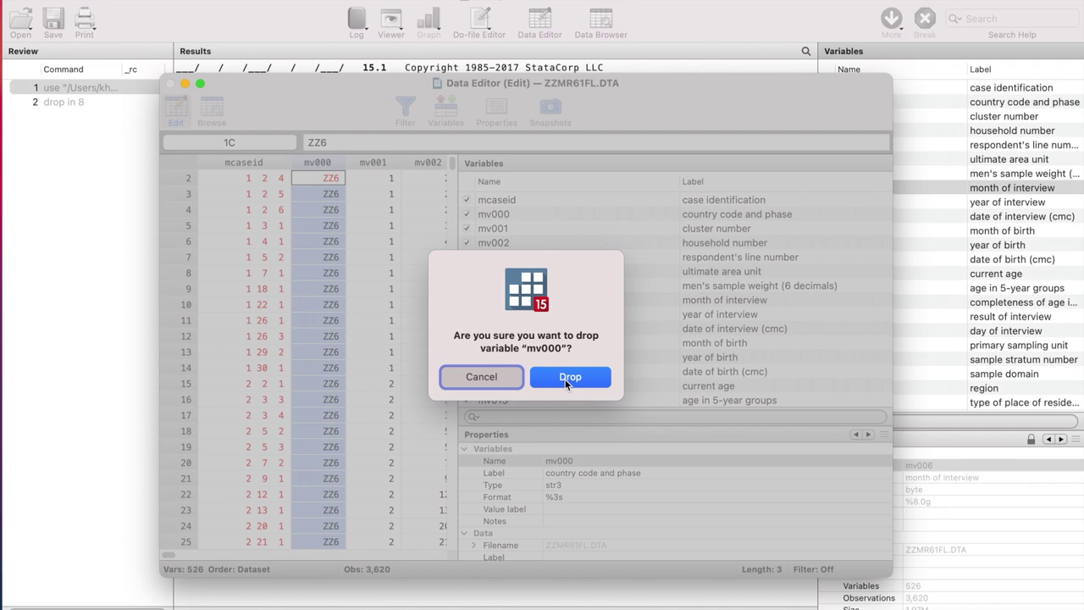
pyautogui.click(474, 377)
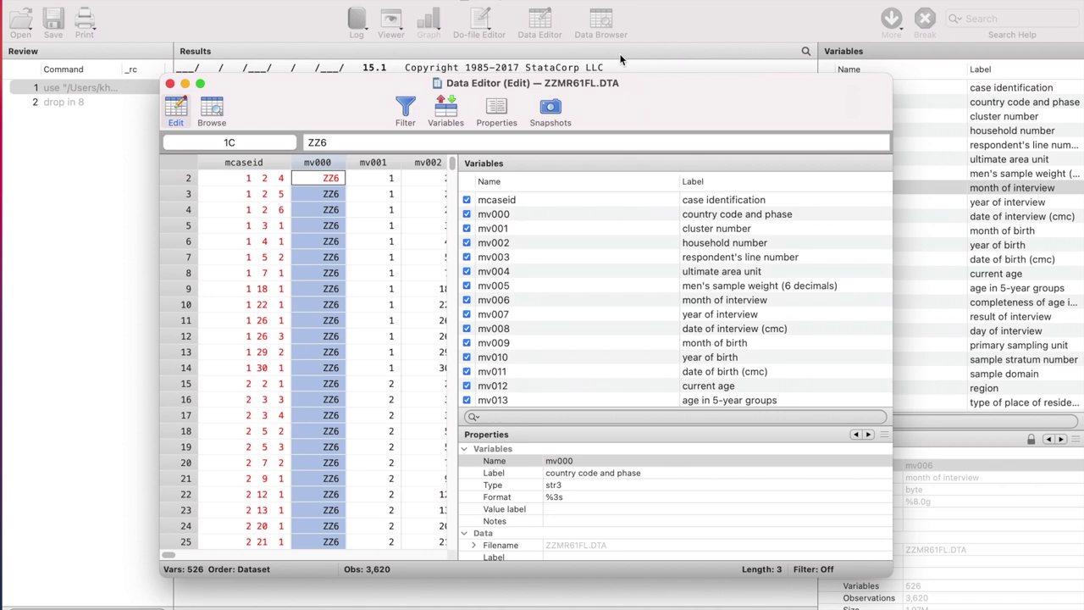
# Step: Blank the mcaseid value of the last observation, 3620
pyautogui.click(286, 289)
pyautogui.scroll(-1, 287, 289)
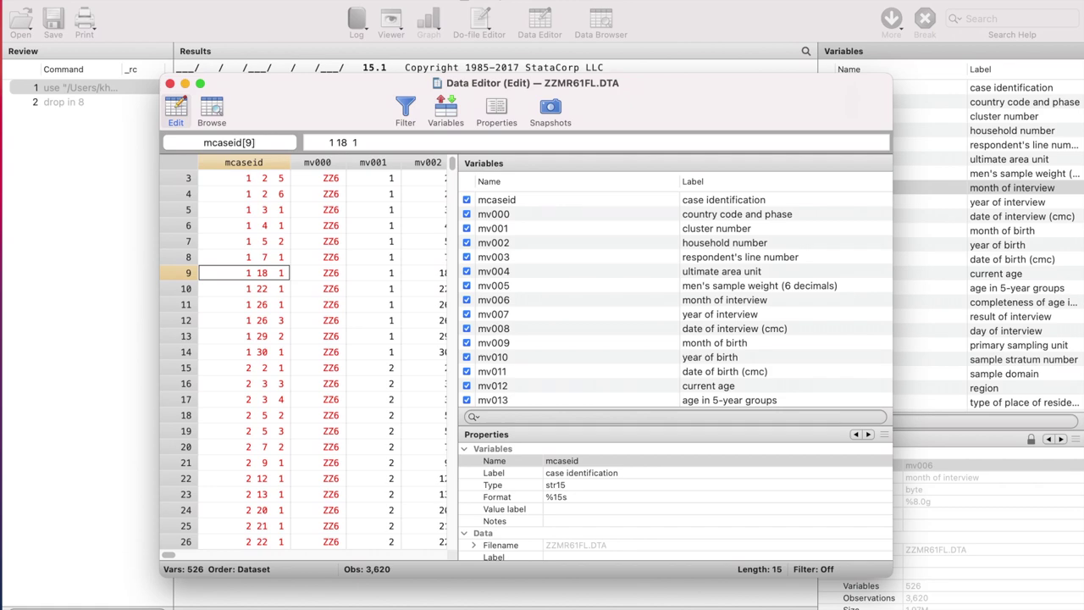
pyautogui.press('super+End')
pyautogui.press('super+Left')
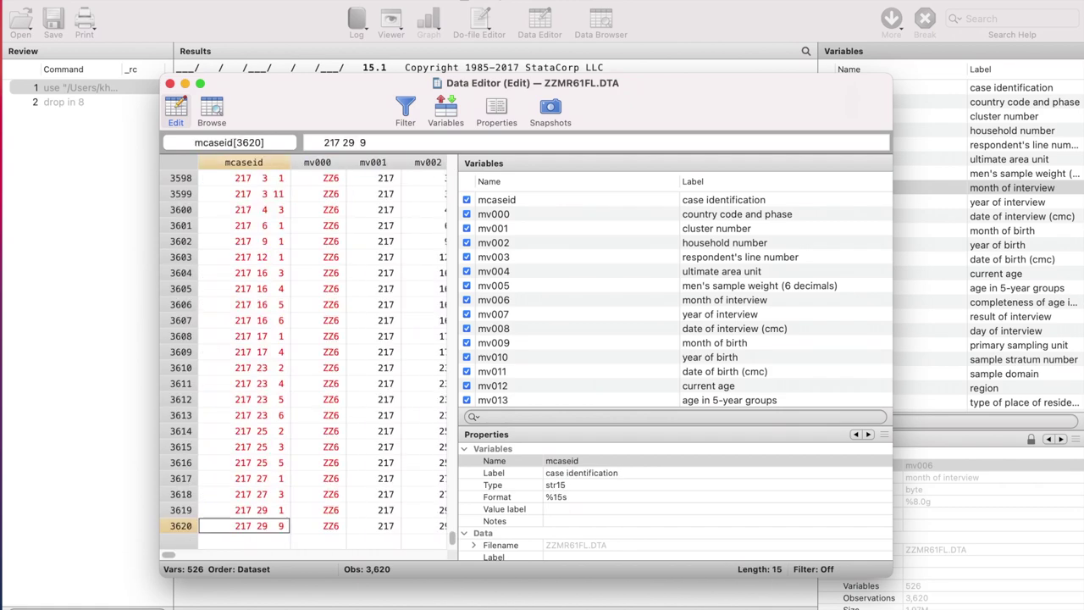
pyautogui.press('BackSpace')
pyautogui.press('Return')
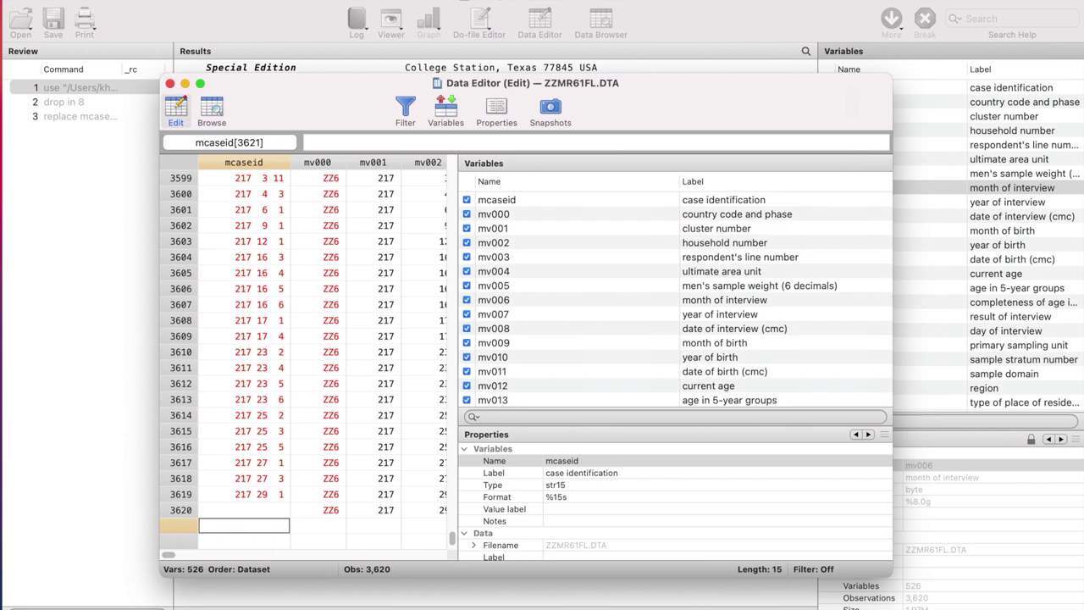
pyautogui.press('Up')
pyautogui.press('Right')
pyautogui.press('Left')
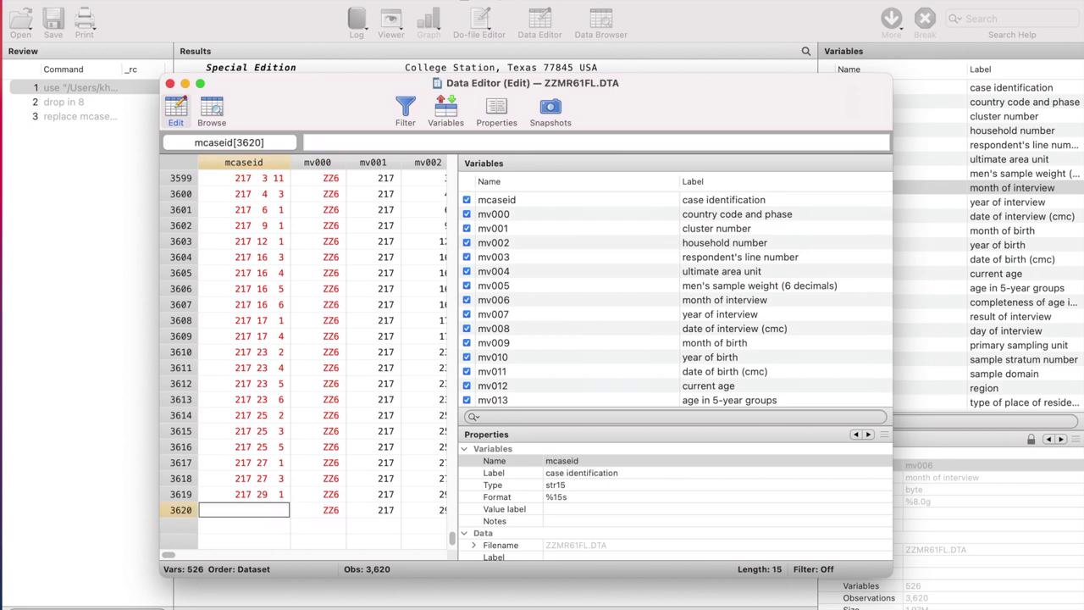
# Step: Drop observation 3620 with drop in 3620, leaving 3,619 observations, and close the Data Editor
pyautogui.rightClick(180, 513)
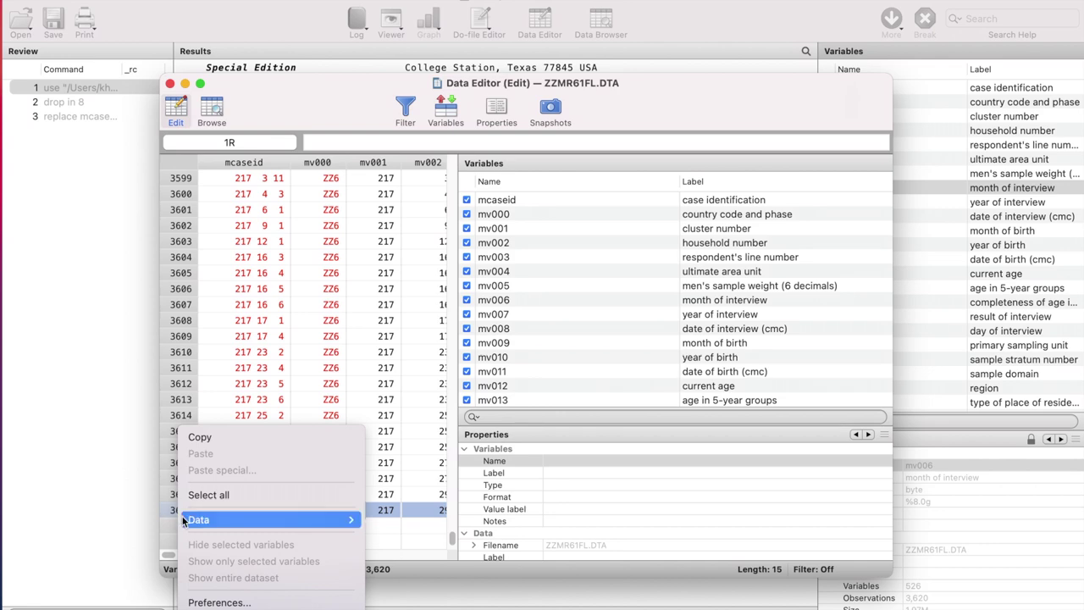
pyautogui.click(169, 515)
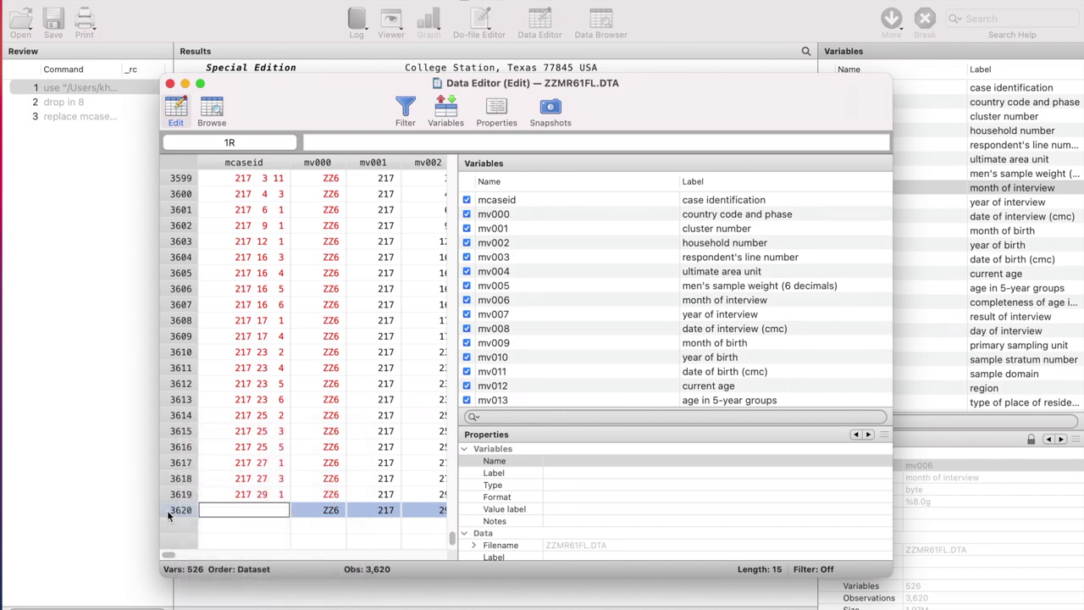
pyautogui.rightClick(169, 513)
pyautogui.moveTo(238, 526)
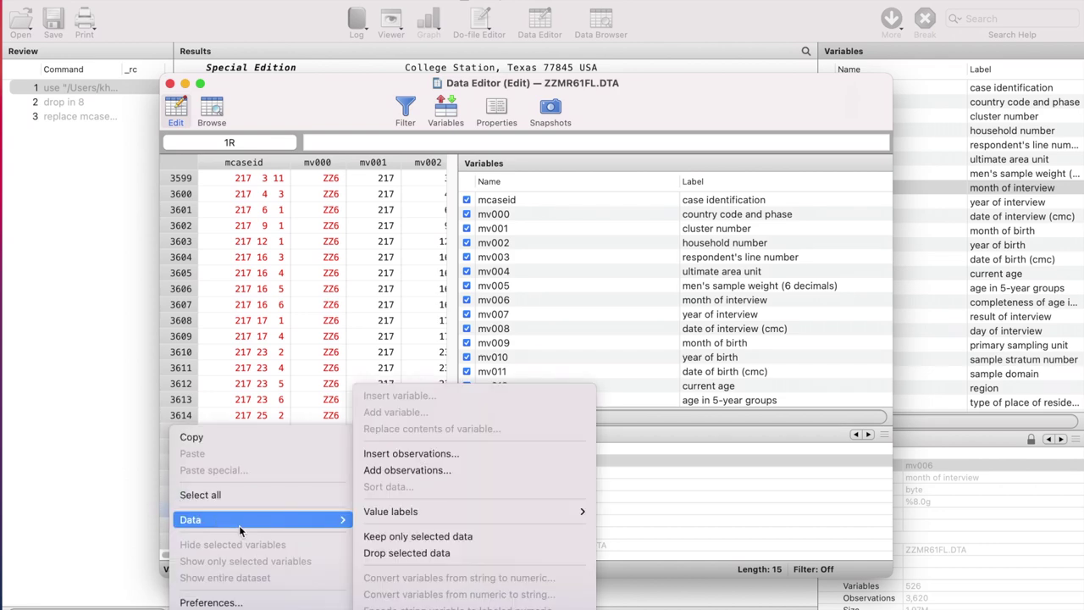
pyautogui.click(498, 551)
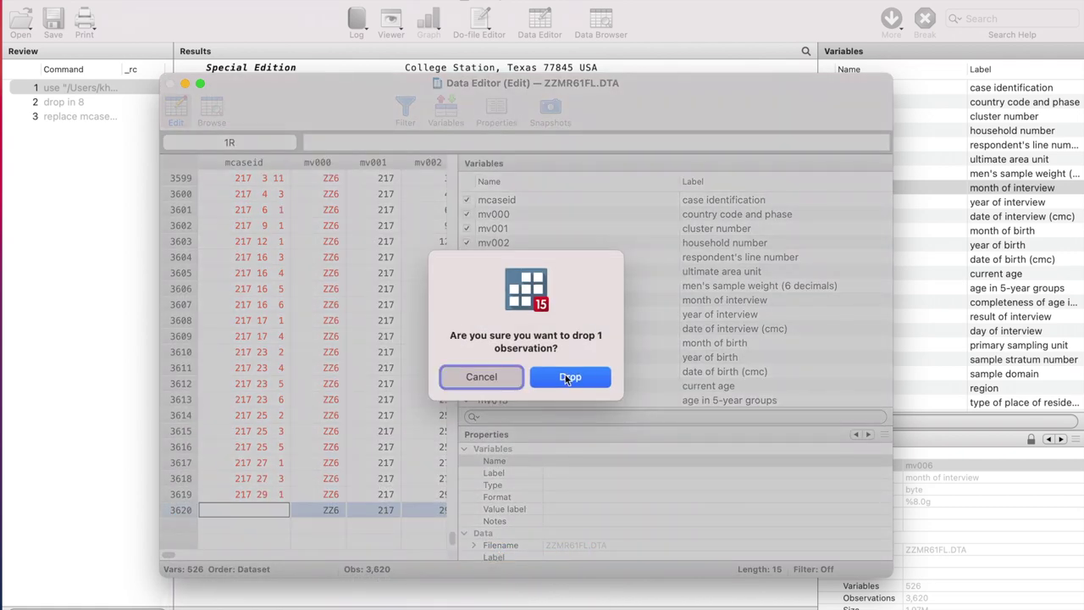
pyautogui.click(567, 378)
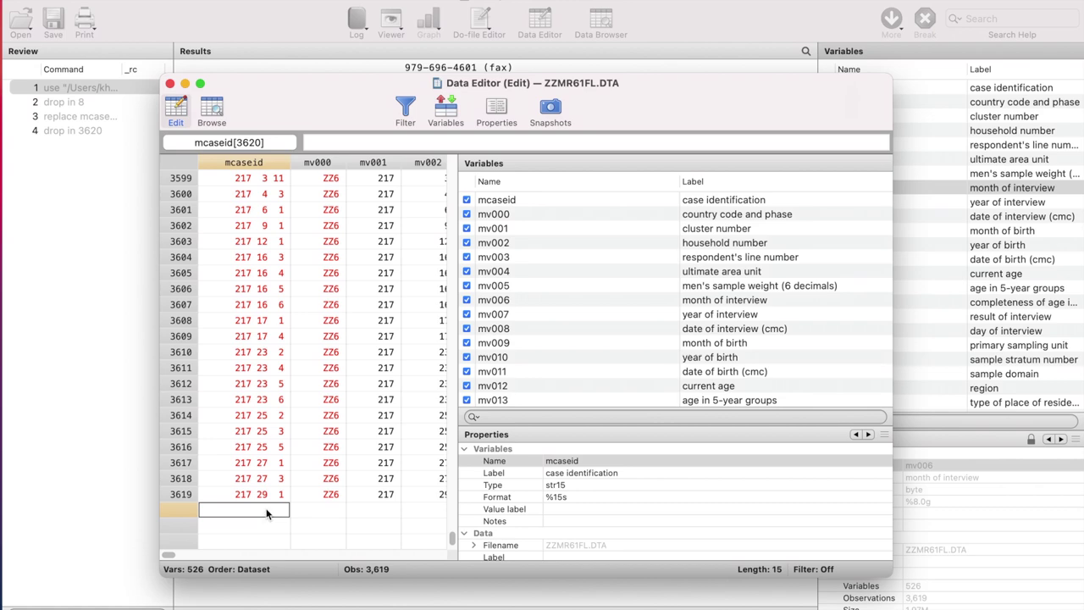
pyautogui.click(169, 83)
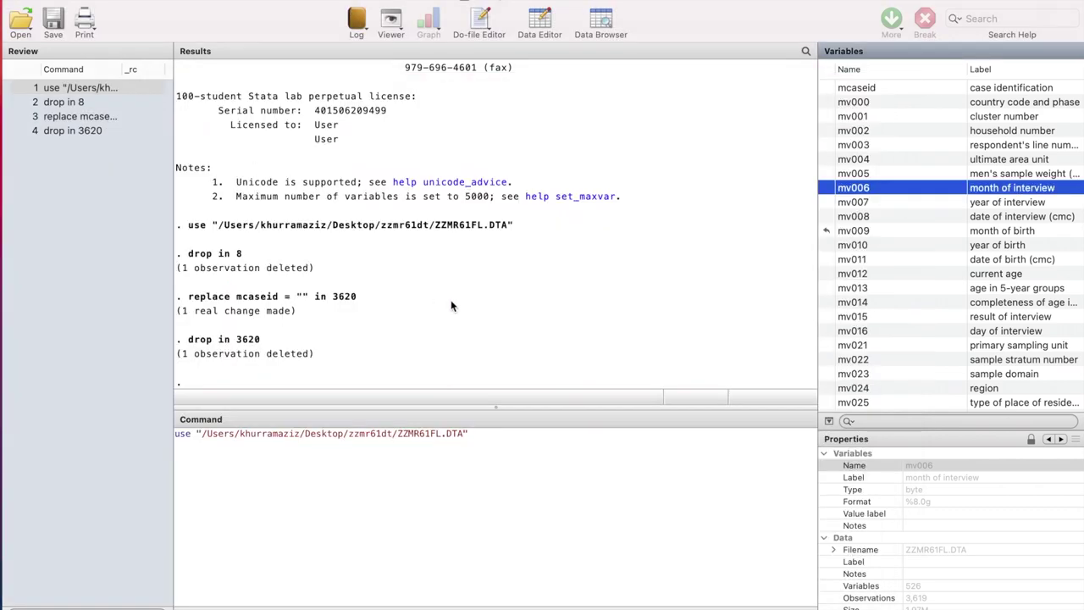